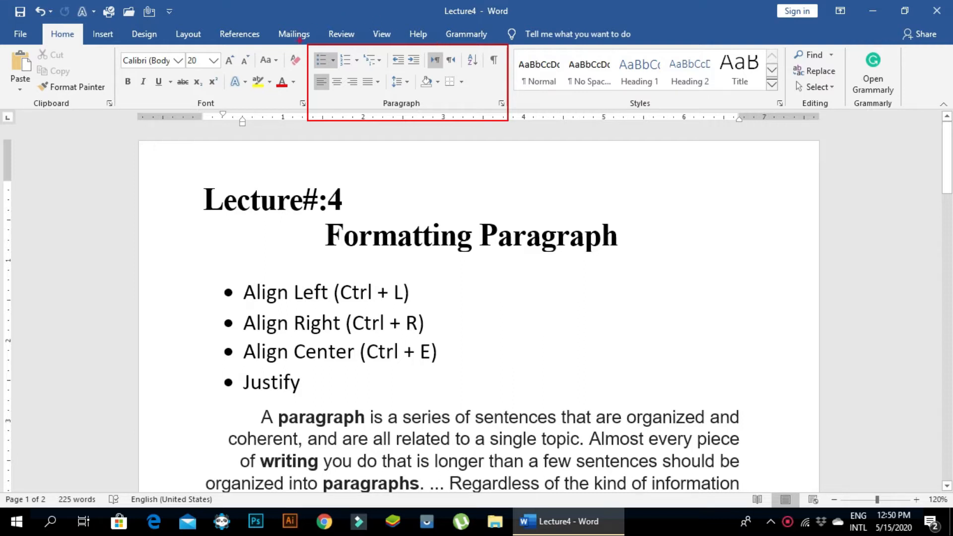
pyautogui.moveTo(300, 71)
pyautogui.mouseDown()
pyautogui.moveTo(339, 103)
pyautogui.moveTo(329, 106)
pyautogui.mouseUp()
pyautogui.moveTo(342, 72); pyautogui.dragTo(364, 101)
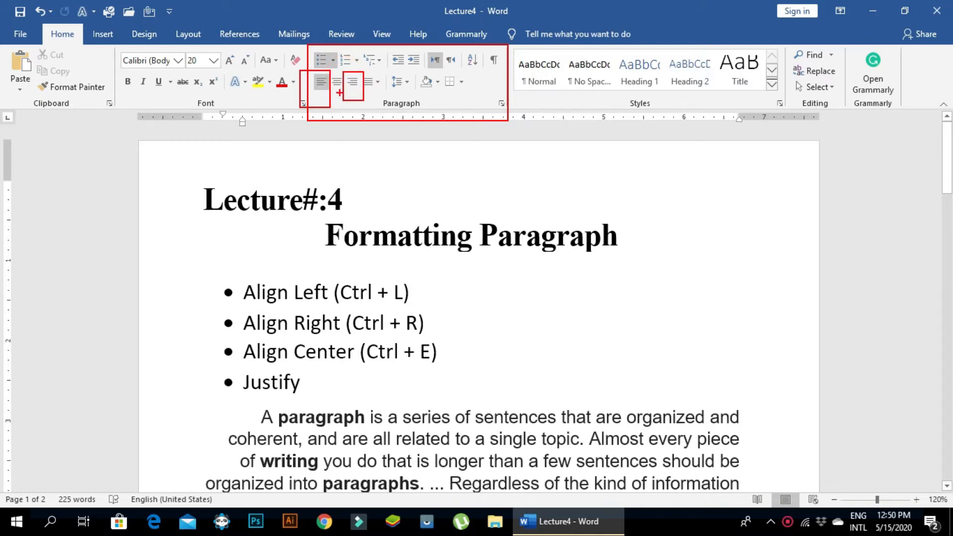
pyautogui.moveTo(337, 83); pyautogui.dragTo(336, 165)
pyautogui.moveTo(371, 87)
pyautogui.mouseDown()
pyautogui.moveTo(403, 206)
pyautogui.moveTo(416, 197)
pyautogui.moveTo(372, 134)
pyautogui.mouseUp()
# Select the whole right-aligned paragraph below the Justify bullet and align it left.
pyautogui.scroll(-3, 461, 261)
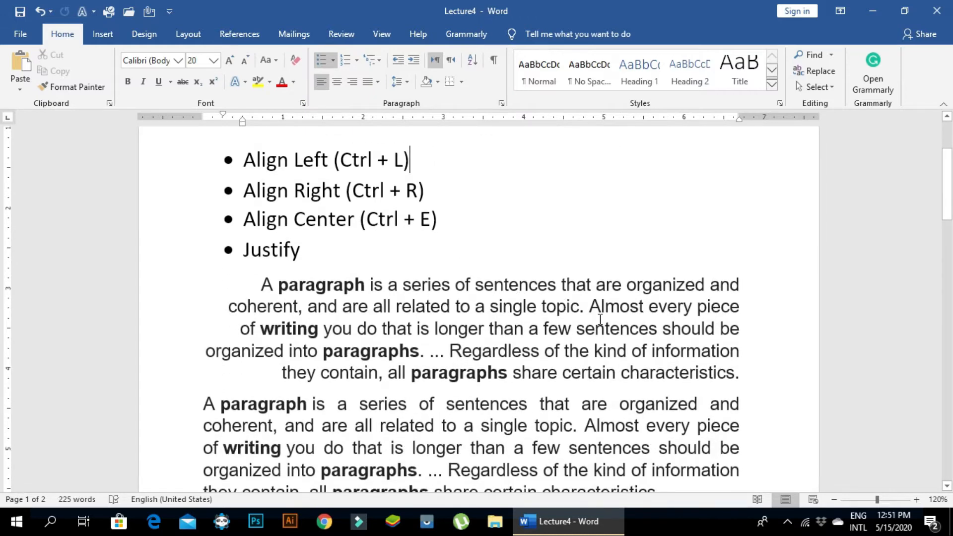
pyautogui.scroll(-1, 599, 315)
pyautogui.click(739, 353)
pyautogui.moveTo(738, 353); pyautogui.dragTo(266, 263)
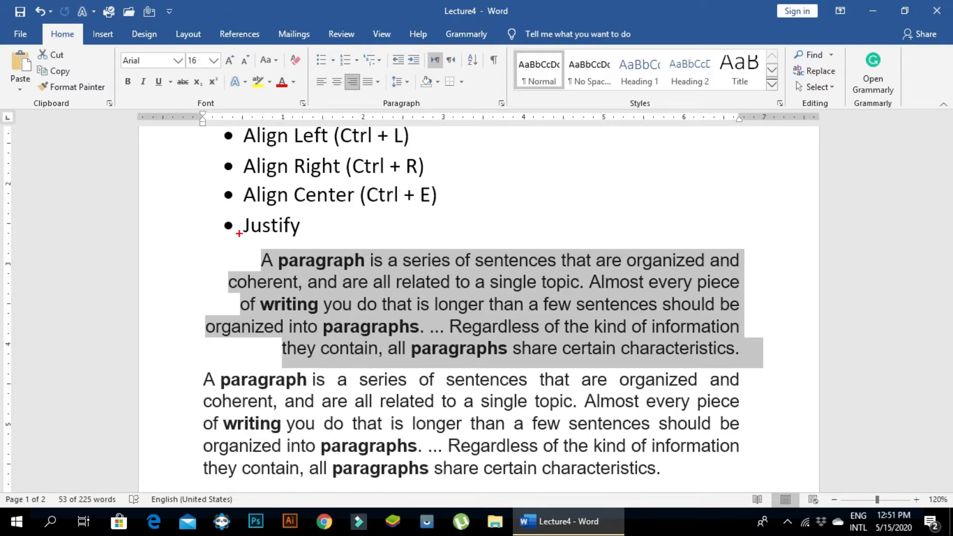
pyautogui.moveTo(166, 231)
pyautogui.mouseDown()
pyautogui.moveTo(260, 257)
pyautogui.moveTo(308, 340)
pyautogui.moveTo(284, 370)
pyautogui.mouseUp()
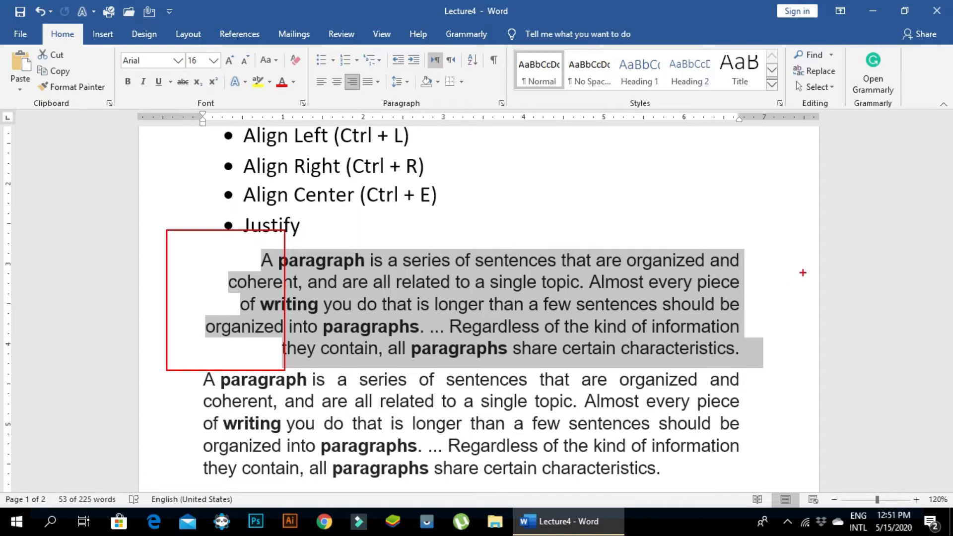
pyautogui.click(738, 230)
pyautogui.moveTo(738, 230); pyautogui.dragTo(739, 371)
pyautogui.moveTo(256, 258)
pyautogui.mouseDown()
pyautogui.moveTo(187, 258)
pyautogui.moveTo(171, 280)
pyautogui.mouseUp()
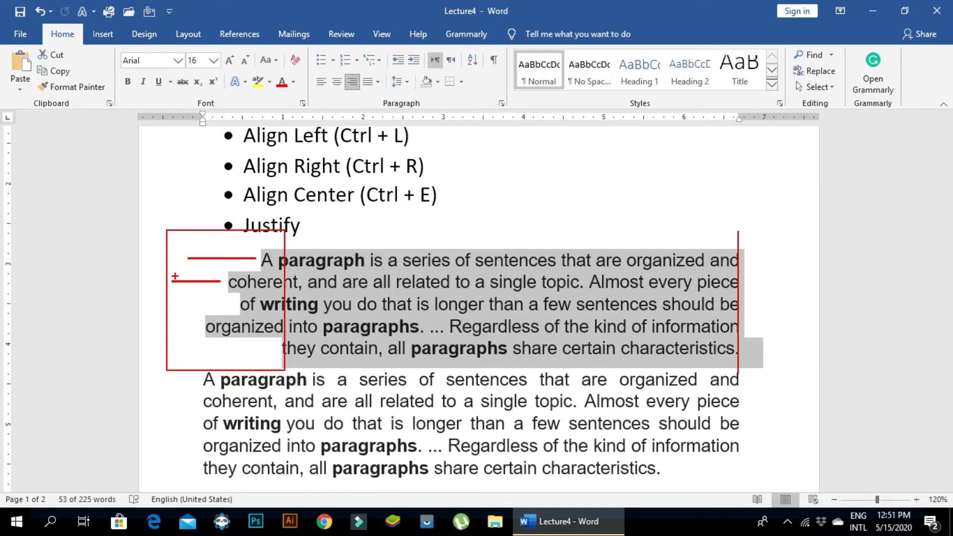
pyautogui.press('Escape')
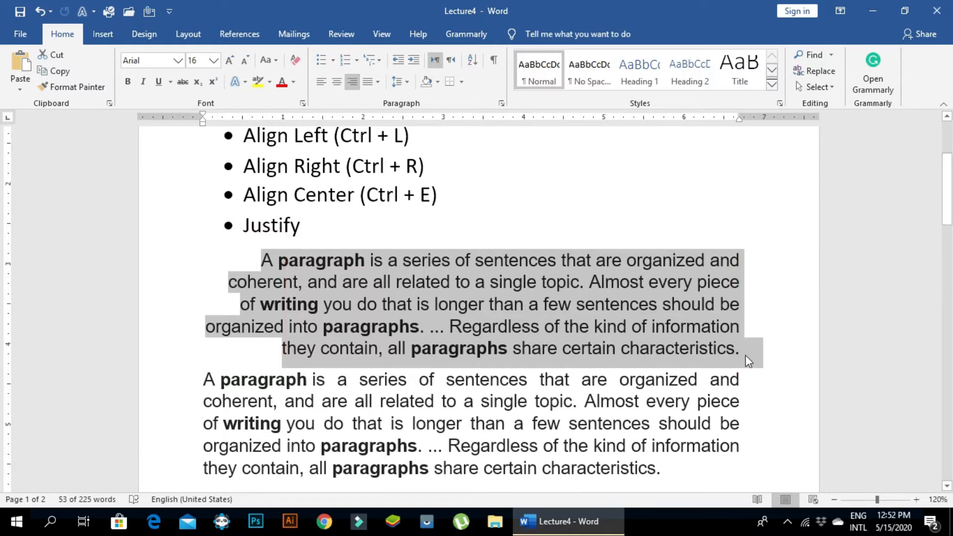
pyautogui.click(322, 82)
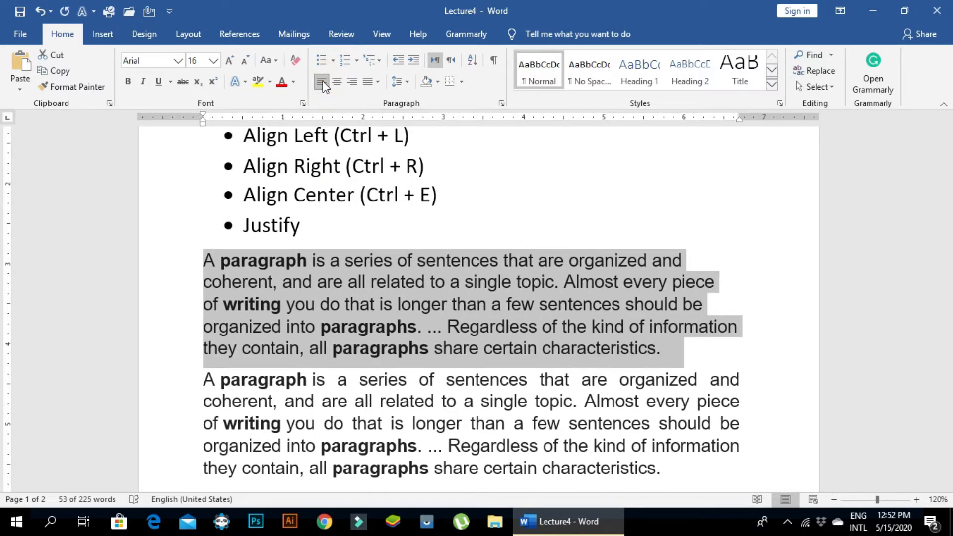
# Center the selected paragraph below the Justify bullet.
pyautogui.hotkey('ctrl', '2')
pyautogui.moveTo(201, 241); pyautogui.dragTo(202, 372)
pyautogui.moveTo(670, 244)
pyautogui.mouseDown()
pyautogui.moveTo(727, 295)
pyautogui.moveTo(779, 369)
pyautogui.mouseUp()
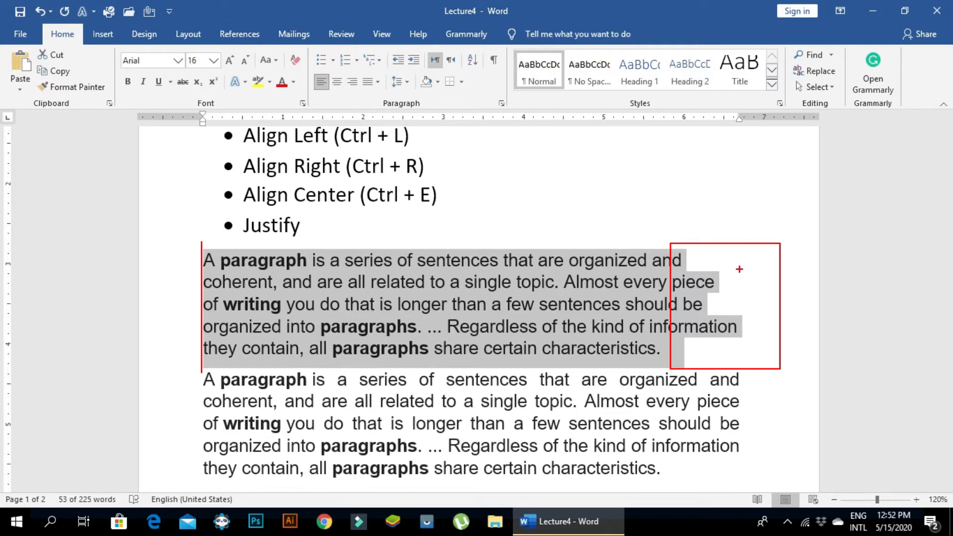
pyautogui.press('Escape')
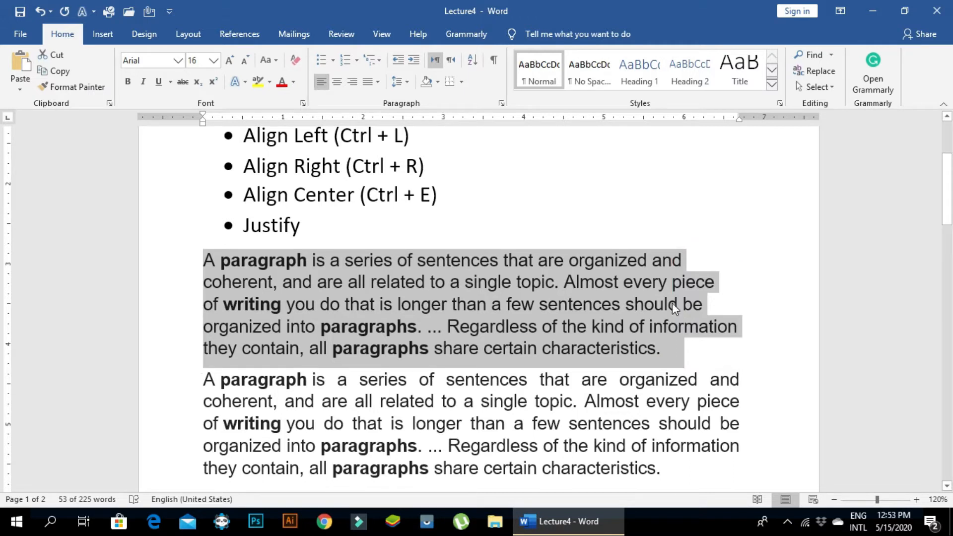
pyautogui.click(337, 89)
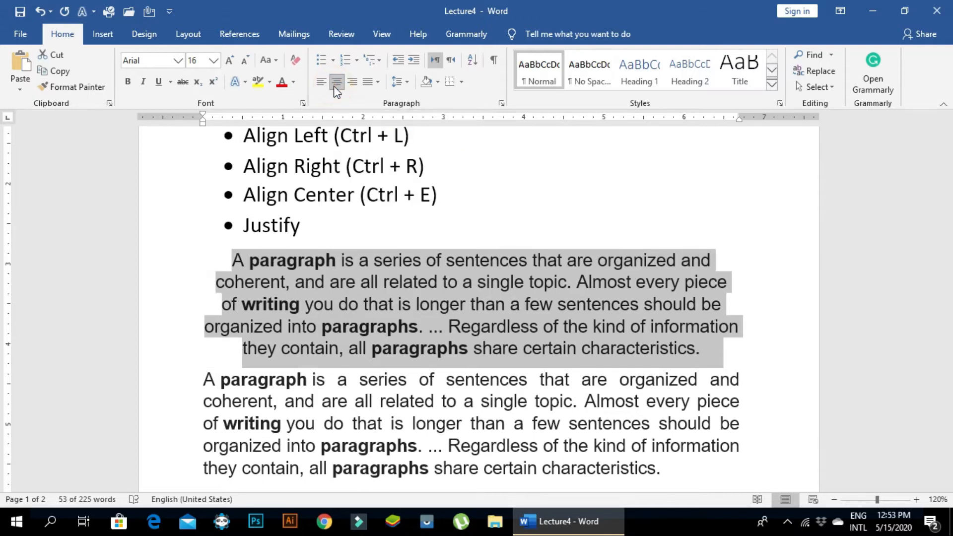
# Apply the plain Justify alignment to the selected paragraph below the Justify bullet.
pyautogui.click(158, 230)
pyautogui.moveTo(158, 230); pyautogui.dragTo(249, 368)
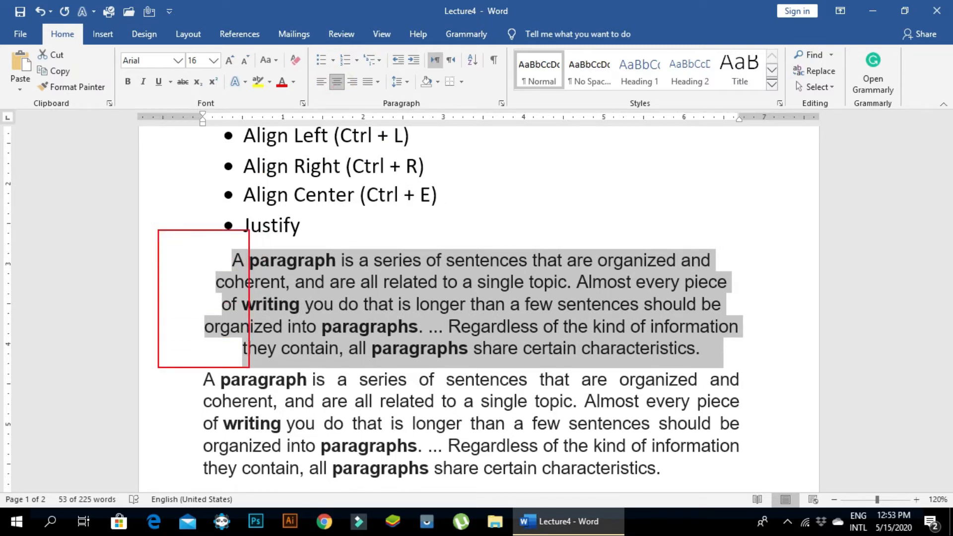
pyautogui.moveTo(693, 220)
pyautogui.mouseDown()
pyautogui.moveTo(752, 278)
pyautogui.moveTo(771, 368)
pyautogui.mouseUp()
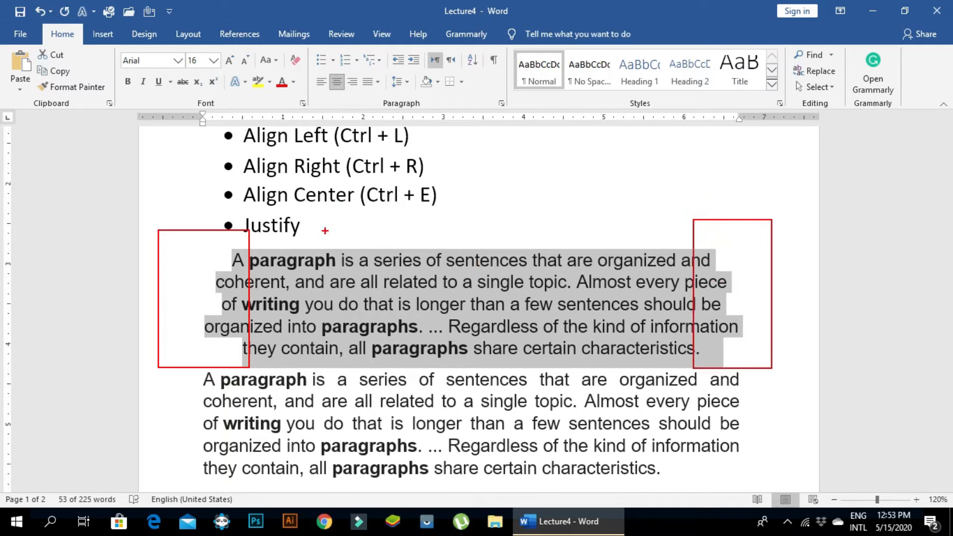
pyautogui.moveTo(289, 237)
pyautogui.mouseDown()
pyautogui.moveTo(584, 362)
pyautogui.moveTo(627, 370)
pyautogui.mouseUp()
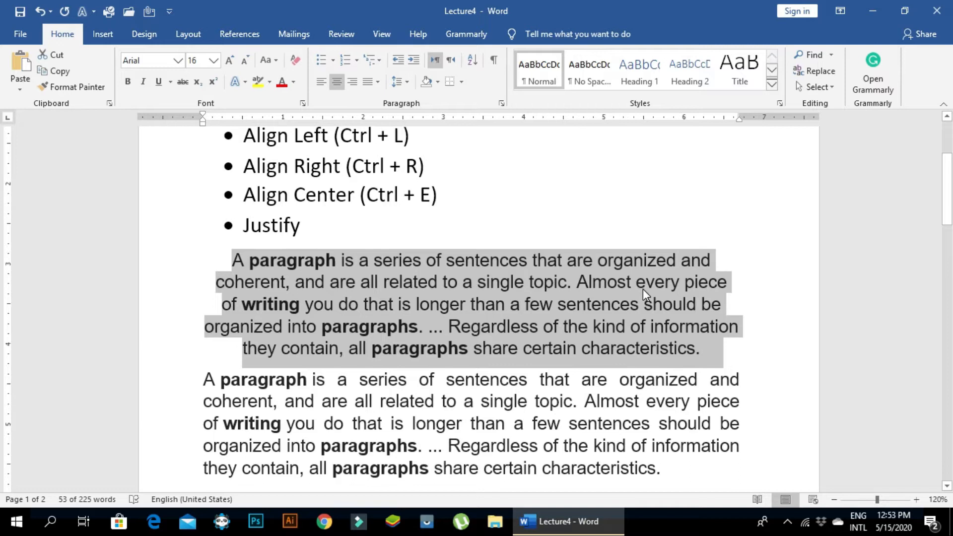
pyautogui.click(368, 87)
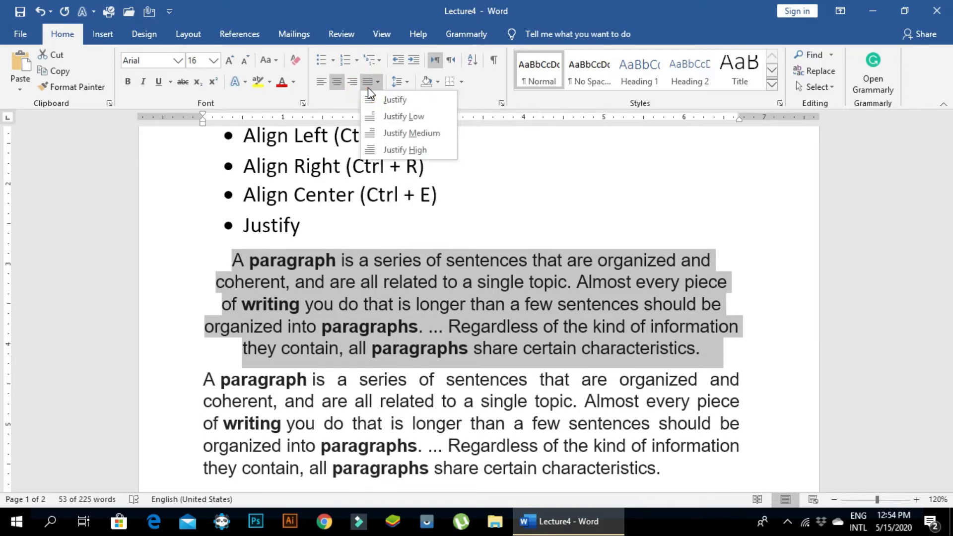
pyautogui.click(376, 99)
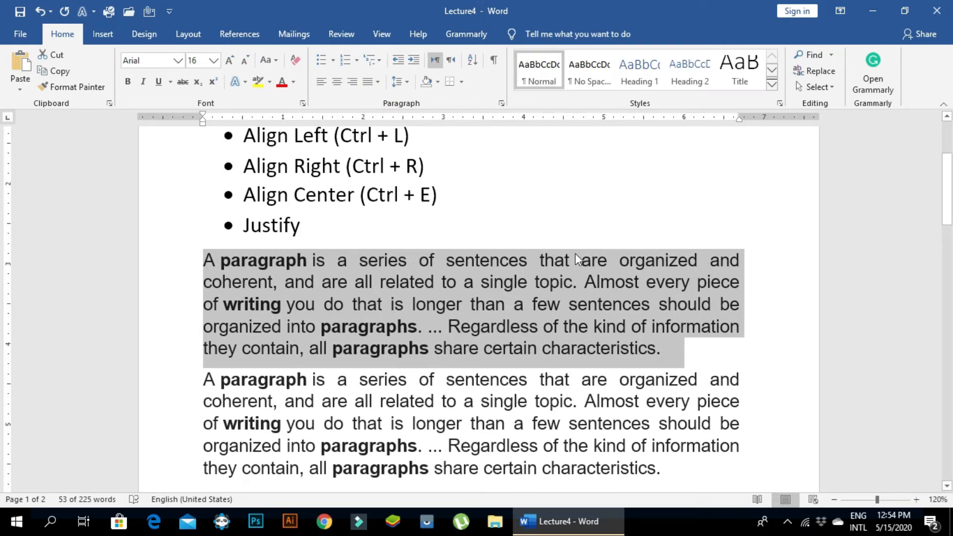
pyautogui.hotkey('ctrl', '2')
pyautogui.moveTo(188, 230)
pyautogui.mouseDown()
pyautogui.moveTo(209, 266)
pyautogui.moveTo(213, 353)
pyautogui.mouseUp()
pyautogui.moveTo(709, 227)
pyautogui.mouseDown()
pyautogui.moveTo(759, 340)
pyautogui.moveTo(814, 365)
pyautogui.mouseUp()
pyautogui.press('Escape')
pyautogui.moveTo(203, 247); pyautogui.dragTo(201, 372)
pyautogui.press('Escape')
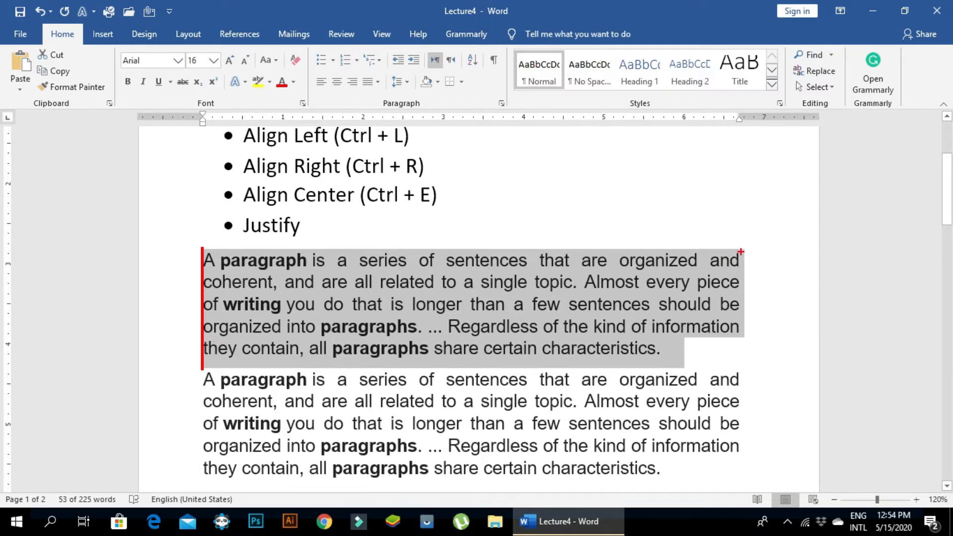
pyautogui.moveTo(740, 251); pyautogui.dragTo(739, 347)
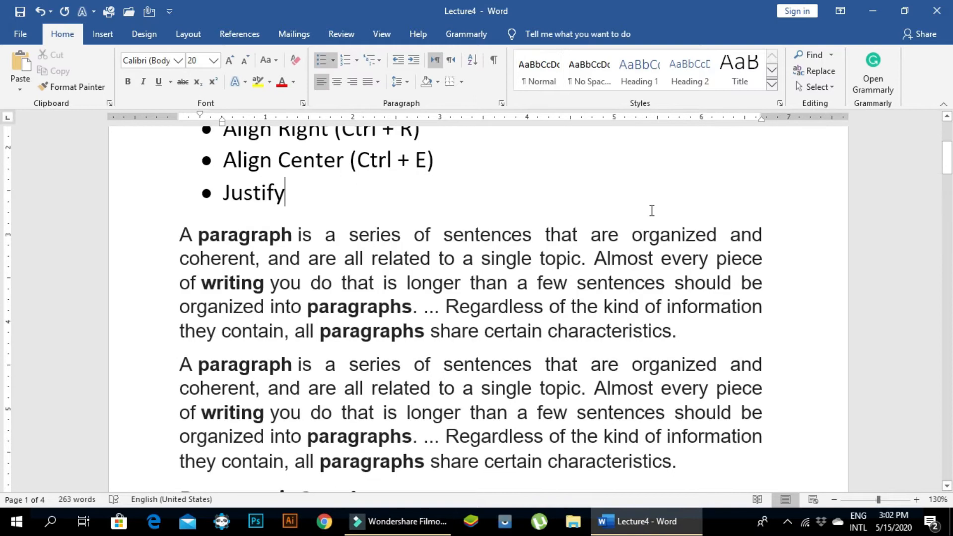
# Remove the space after the first body paragraph, the one directly below the Justify bullet.
pyautogui.scroll(-1, 652, 210)
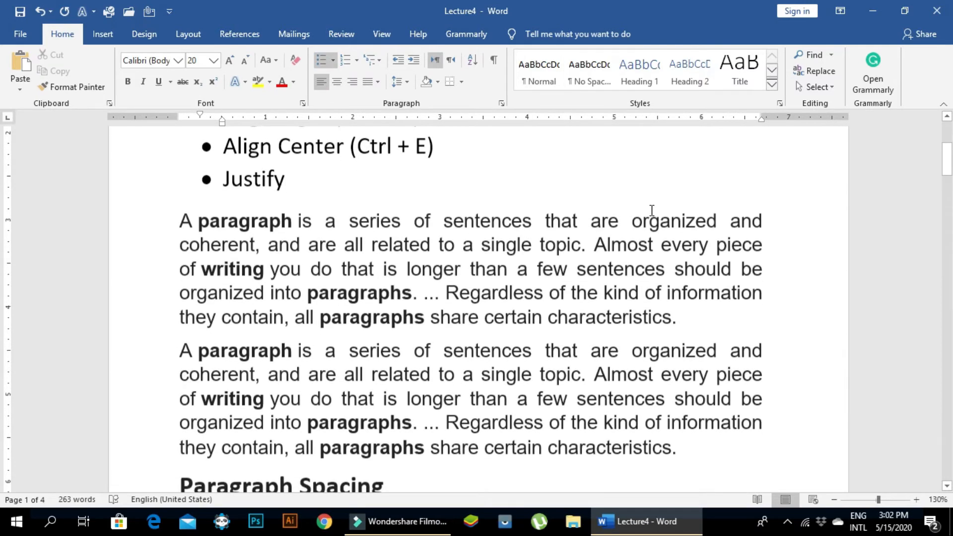
pyautogui.scroll(-1, 652, 210)
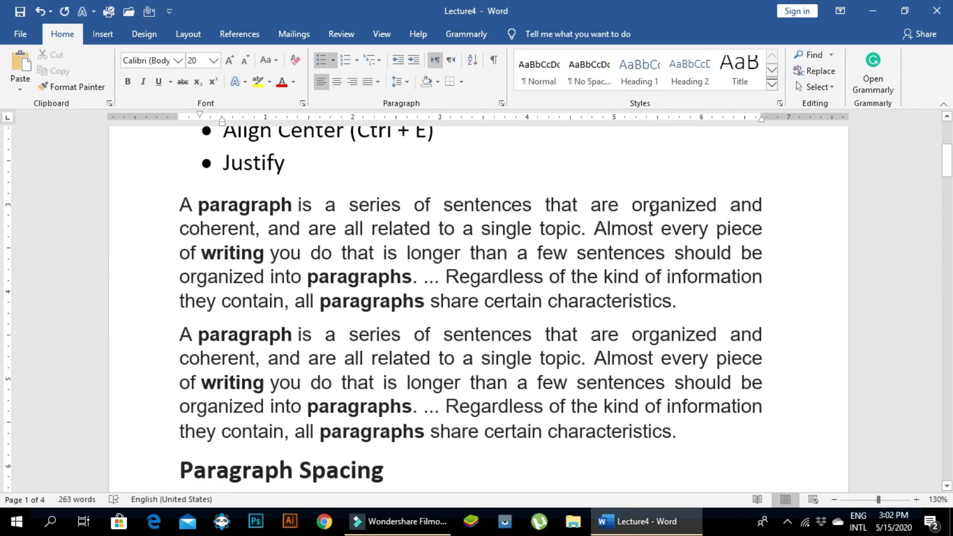
pyautogui.click(415, 462)
pyautogui.tripleClick(334, 462)
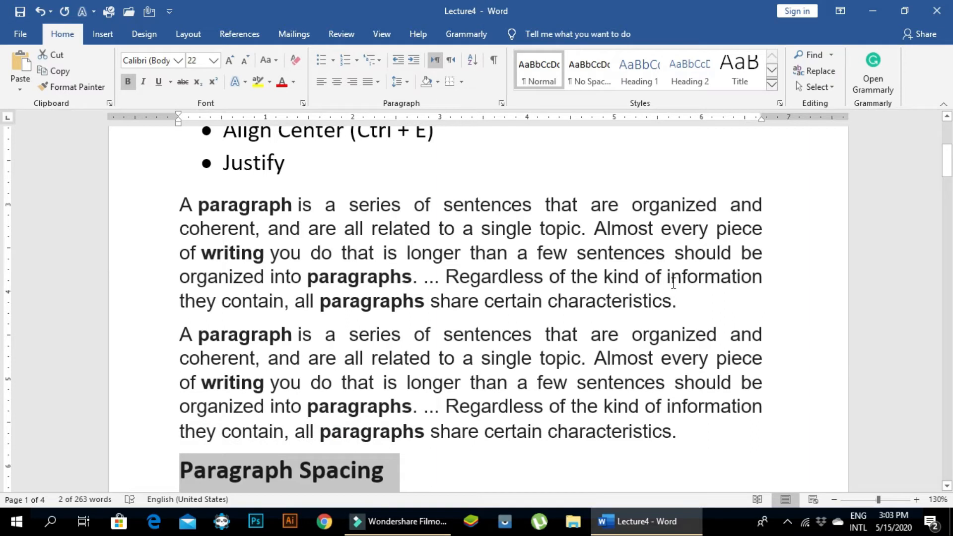
pyautogui.click(684, 299)
pyautogui.moveTo(654, 299); pyautogui.dragTo(192, 214)
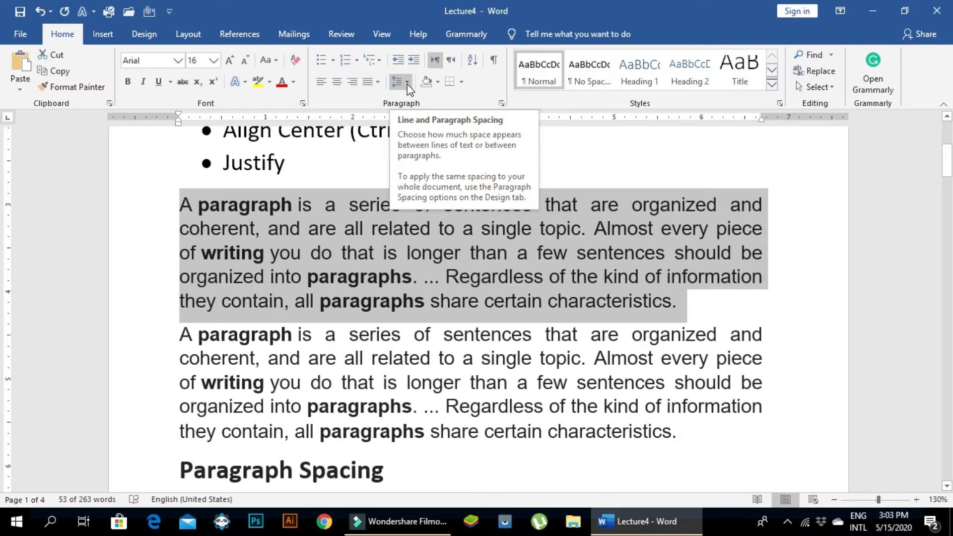
pyautogui.click(407, 83)
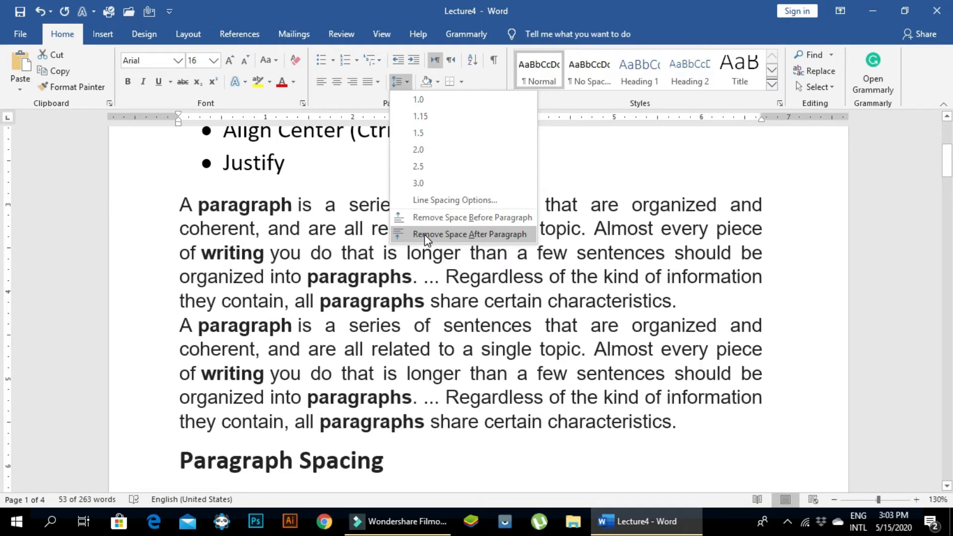
pyautogui.click(425, 234)
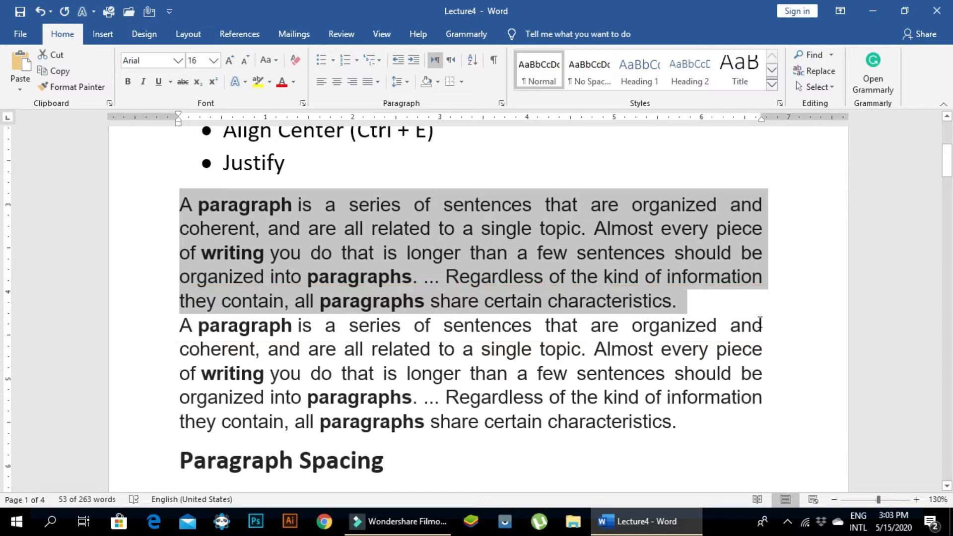
# Add the space after the first body paragraph back, separating it from the second one.
pyautogui.click(407, 83)
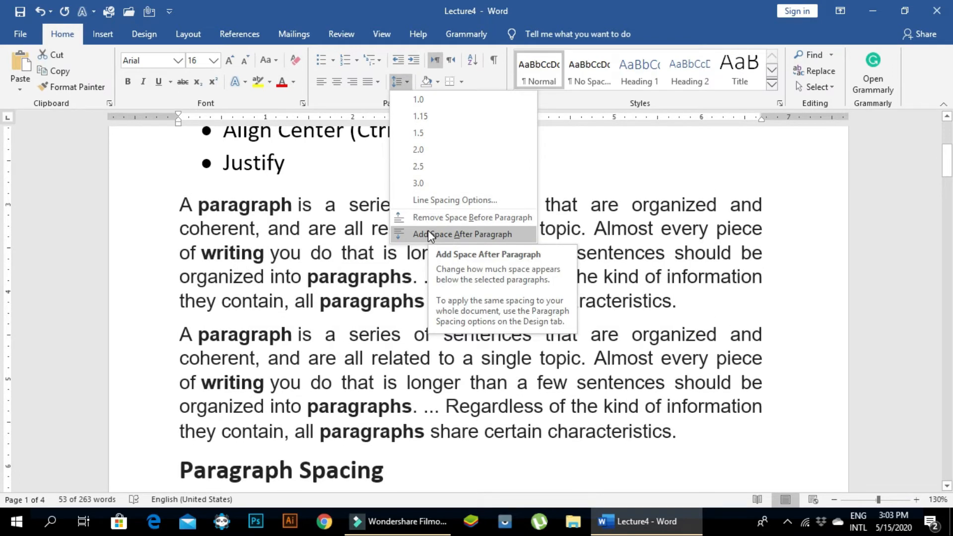
pyautogui.click(428, 234)
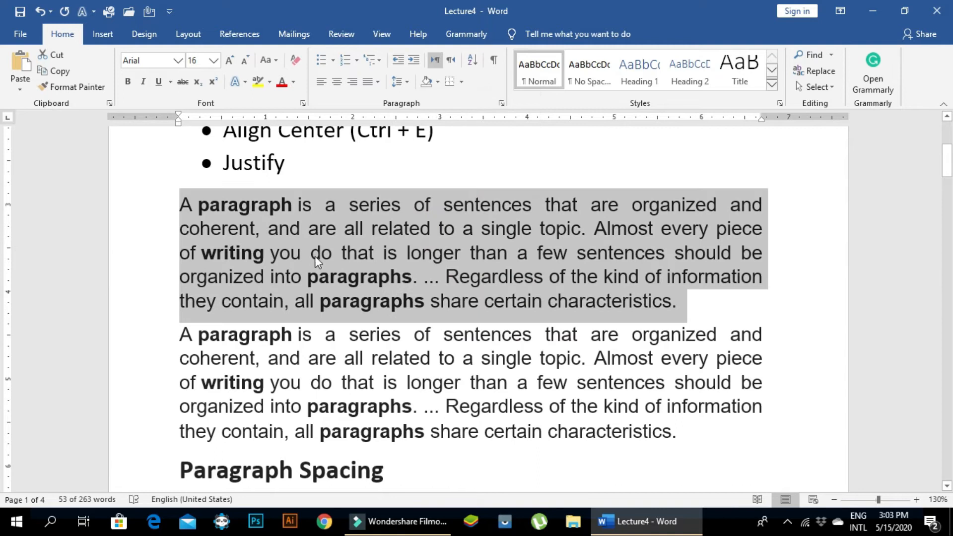
pyautogui.click(182, 303)
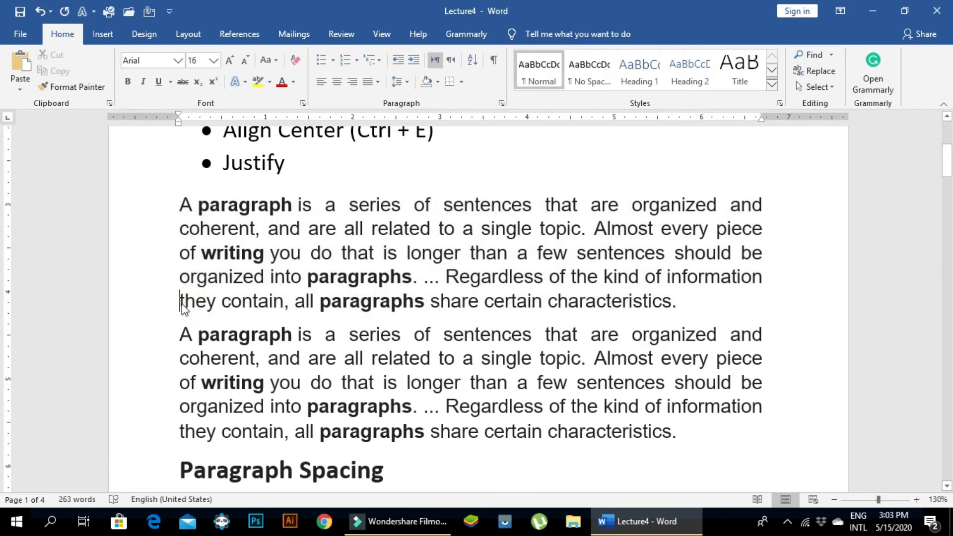
pyautogui.click(682, 300)
pyautogui.hotkey('ctrl', '2')
pyautogui.moveTo(157, 295)
pyautogui.mouseDown()
pyautogui.moveTo(404, 335)
pyautogui.moveTo(800, 334)
pyautogui.mouseUp()
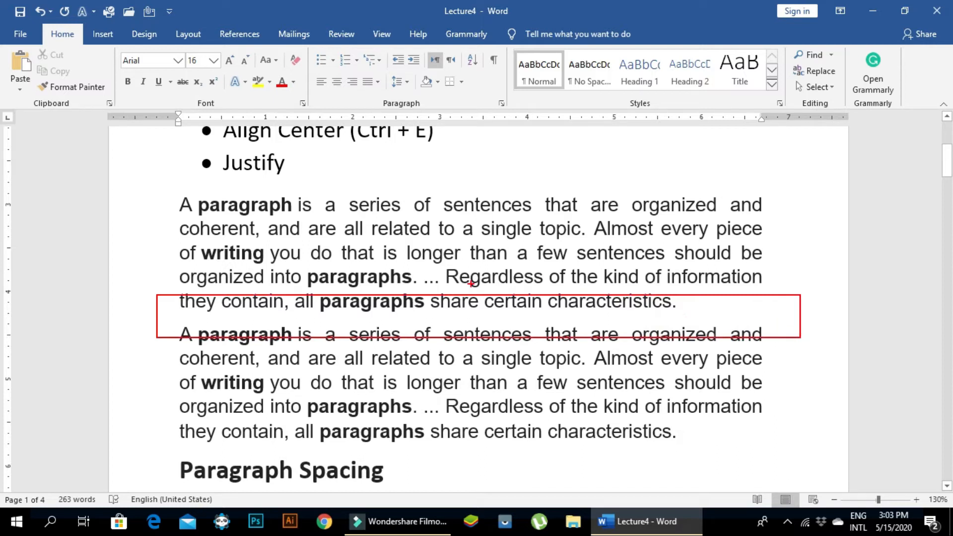
pyautogui.press('Escape')
# Set the line spacing of the first body paragraph to 1.0.
pyautogui.moveTo(174, 194)
pyautogui.mouseDown()
pyautogui.moveTo(293, 206)
pyautogui.moveTo(268, 231)
pyautogui.mouseUp()
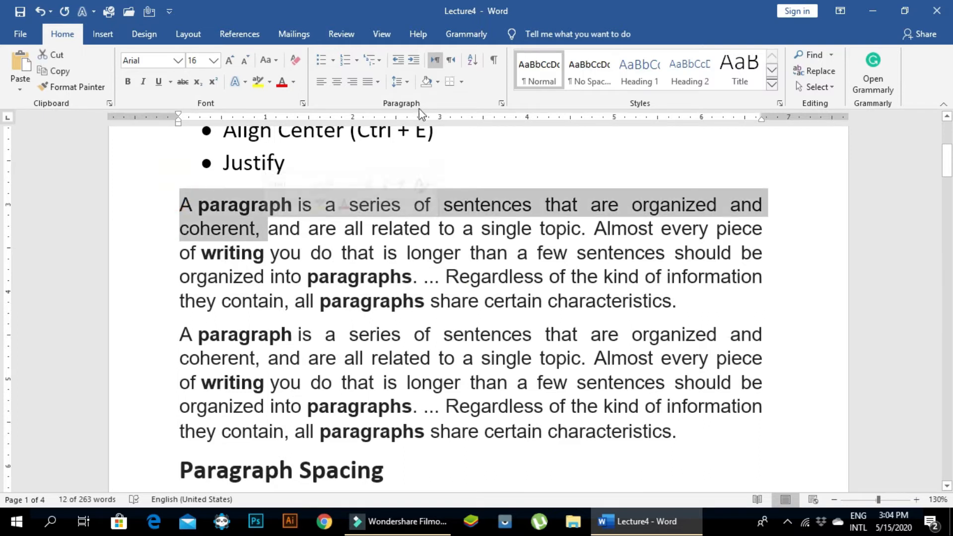
pyautogui.click(408, 82)
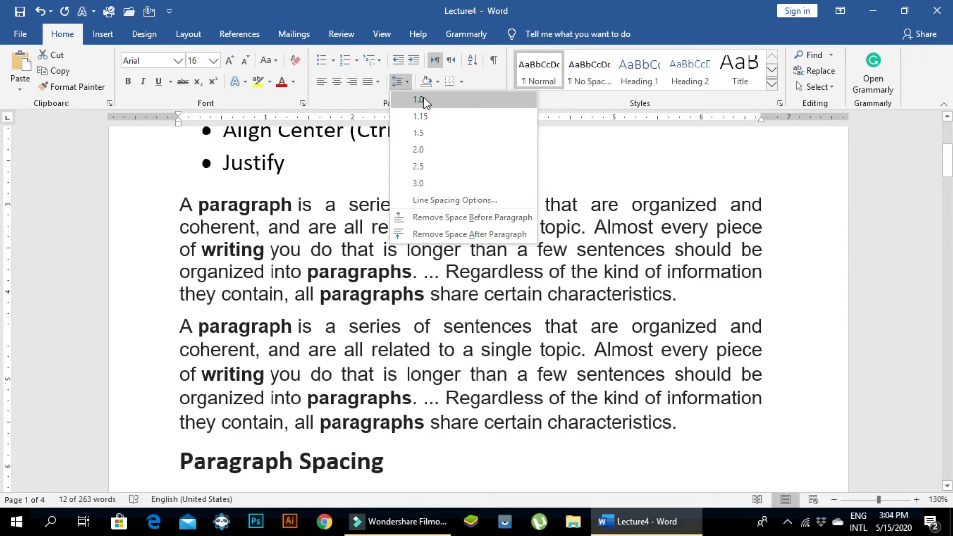
pyautogui.click(419, 99)
# Try red shading on the word "paragraph" in the first line of the second body paragraph, and undo it.
pyautogui.scroll(-2, 401, 351)
pyautogui.moveTo(403, 385); pyautogui.dragTo(202, 367)
pyautogui.click(546, 364)
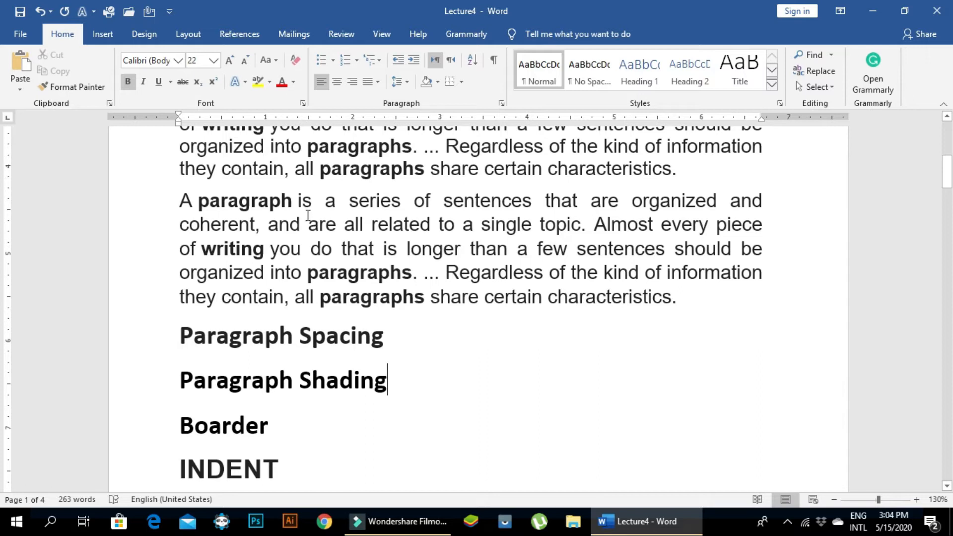
pyautogui.click(295, 200)
pyautogui.moveTo(295, 200); pyautogui.dragTo(198, 203)
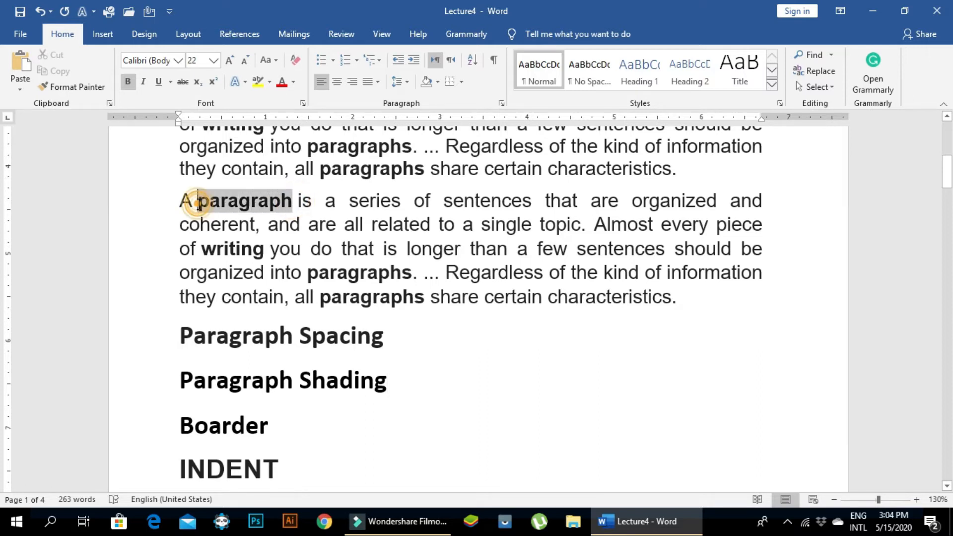
pyautogui.click(197, 202)
pyautogui.moveTo(292, 199); pyautogui.dragTo(205, 207)
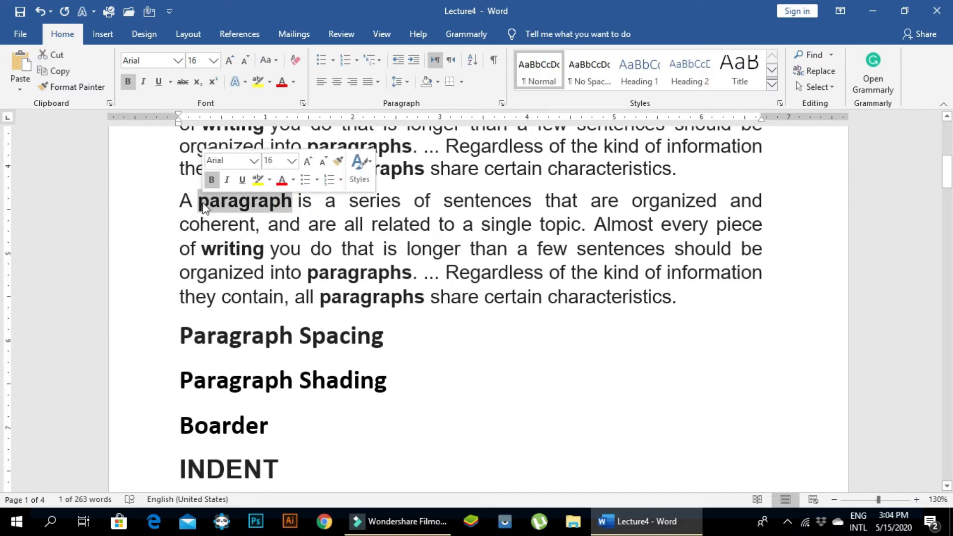
pyautogui.click(436, 83)
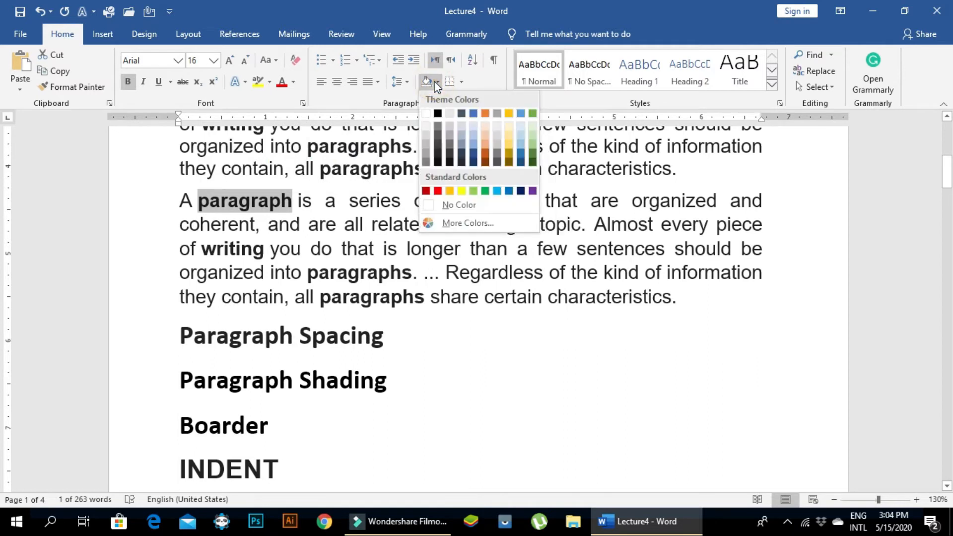
pyautogui.click(437, 191)
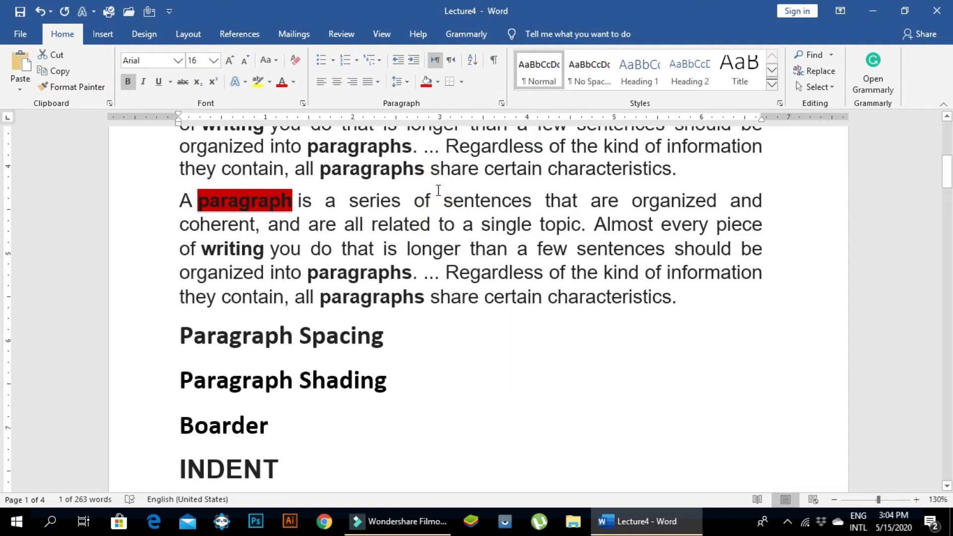
pyautogui.hotkey('ctrl', 'z')
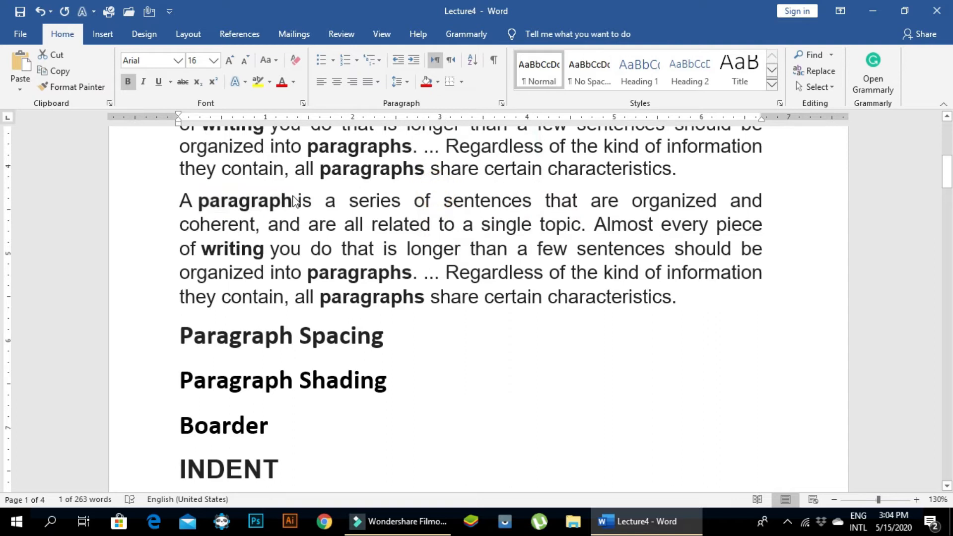
# Apply light blue shading to the second body paragraph from its start through "organized into paragraphs".
pyautogui.moveTo(179, 200)
pyautogui.mouseDown()
pyautogui.moveTo(263, 237)
pyautogui.moveTo(394, 272)
pyautogui.mouseUp()
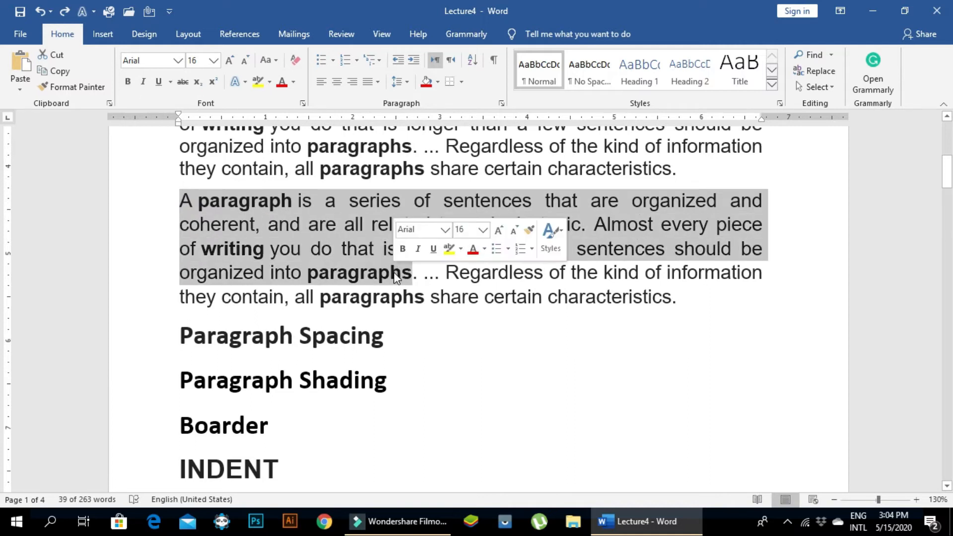
pyautogui.click(438, 83)
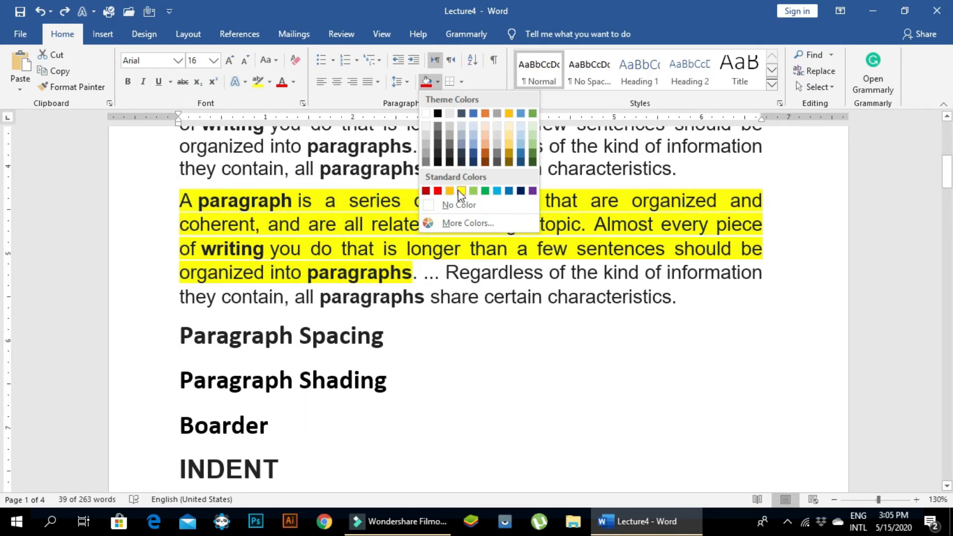
pyautogui.click(497, 192)
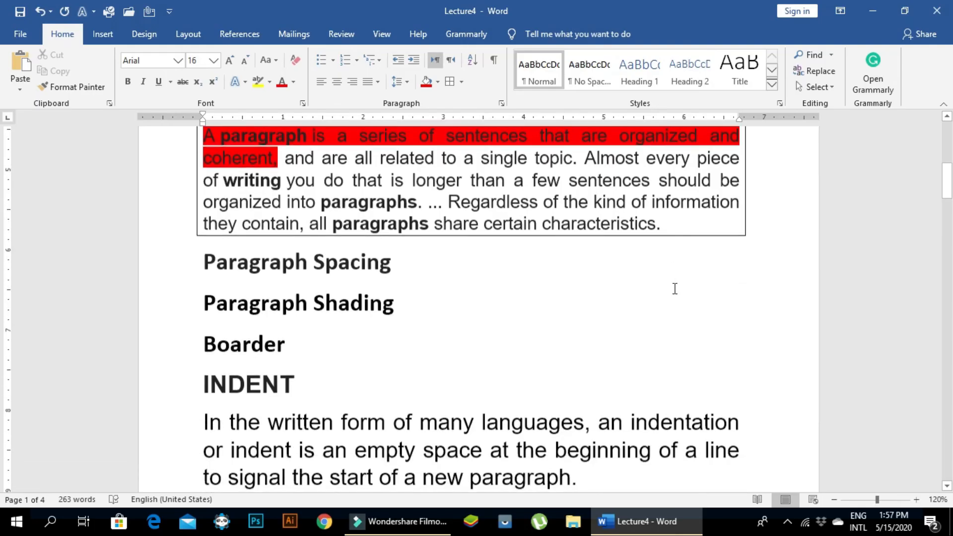
# Examine the INDENT section: its heading, the definition of an indent as an empty space at the beginning, and the two indent bullets.
pyautogui.scroll(-2, 675, 287)
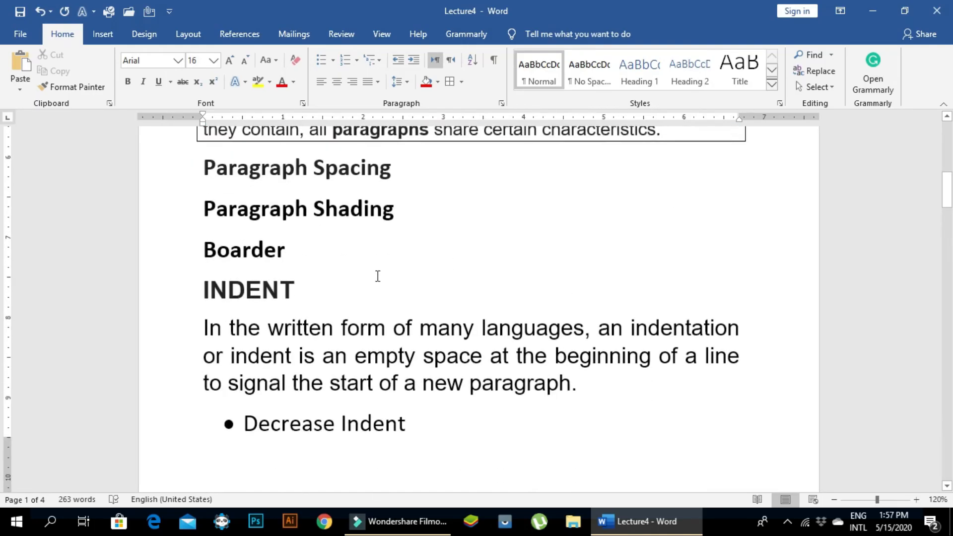
pyautogui.moveTo(309, 290); pyautogui.dragTo(198, 290)
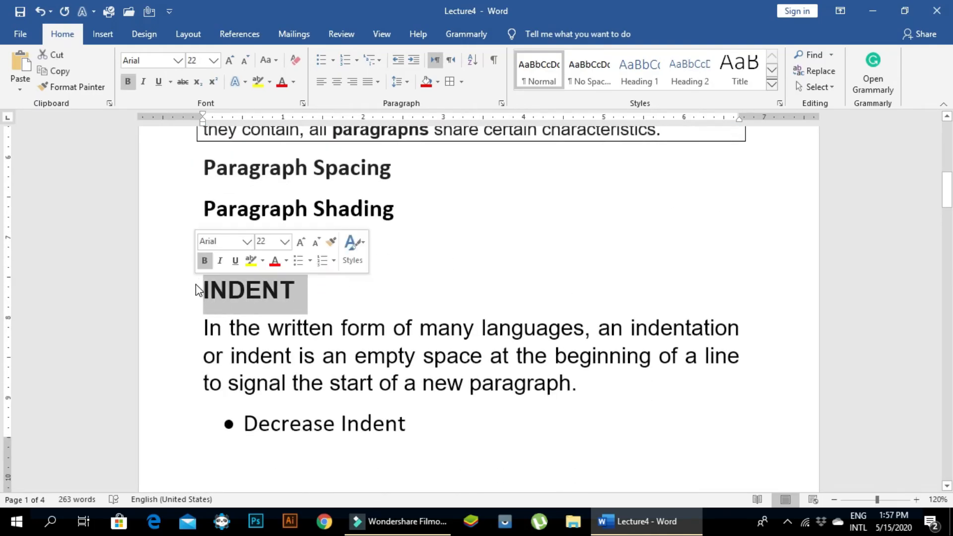
pyautogui.click(369, 290)
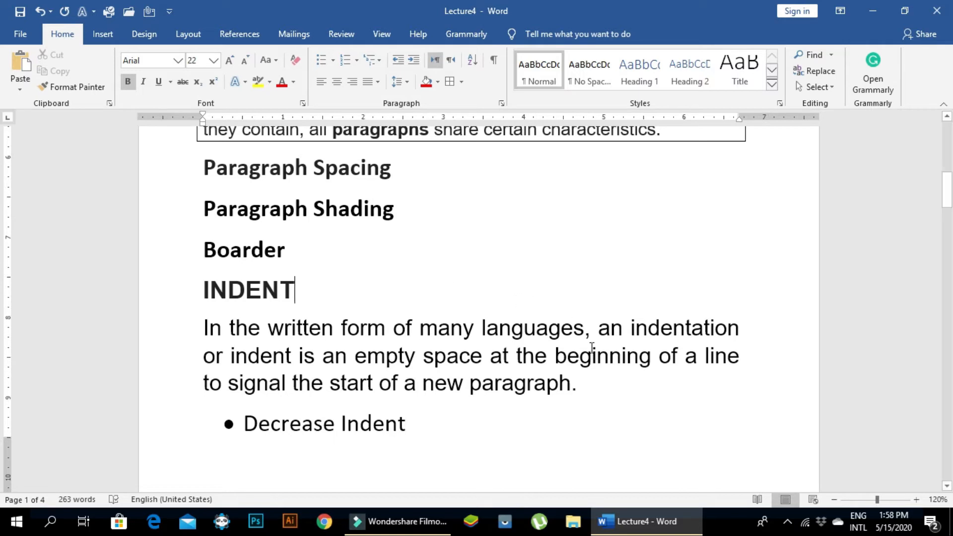
pyautogui.moveTo(324, 355); pyautogui.dragTo(643, 355)
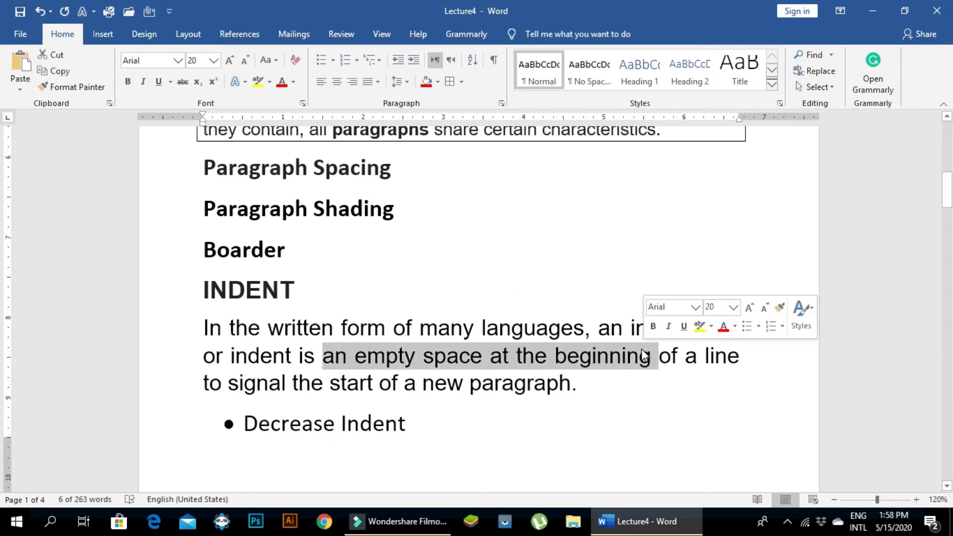
pyautogui.click(514, 427)
pyautogui.scroll(-2, 514, 427)
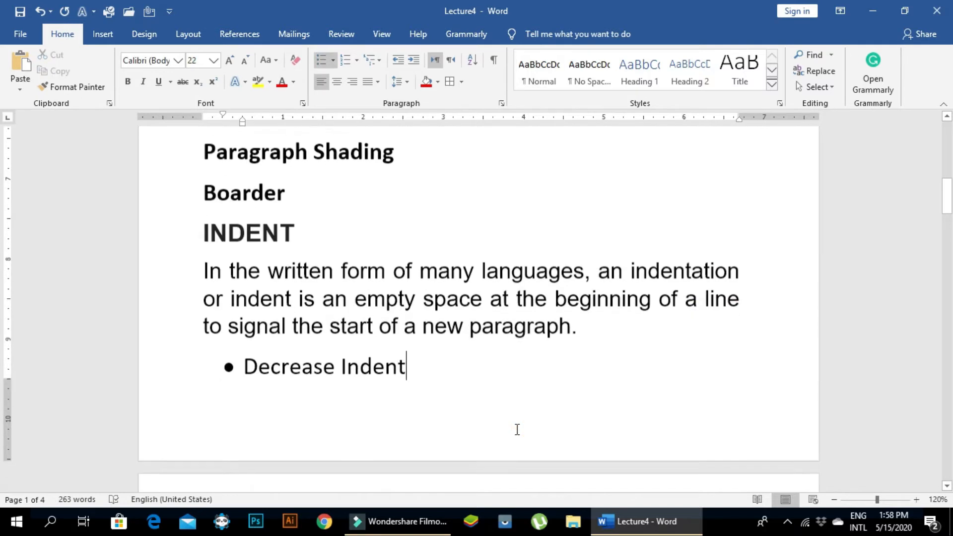
pyautogui.scroll(-5, 508, 397)
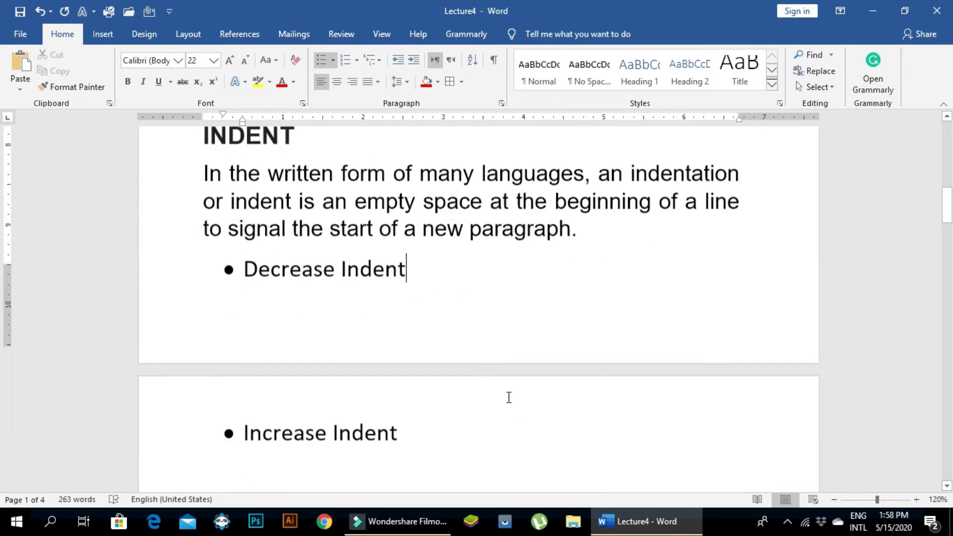
# Add a new line below the "Increase Indent" bullet and remove its bullet.
pyautogui.click(473, 382)
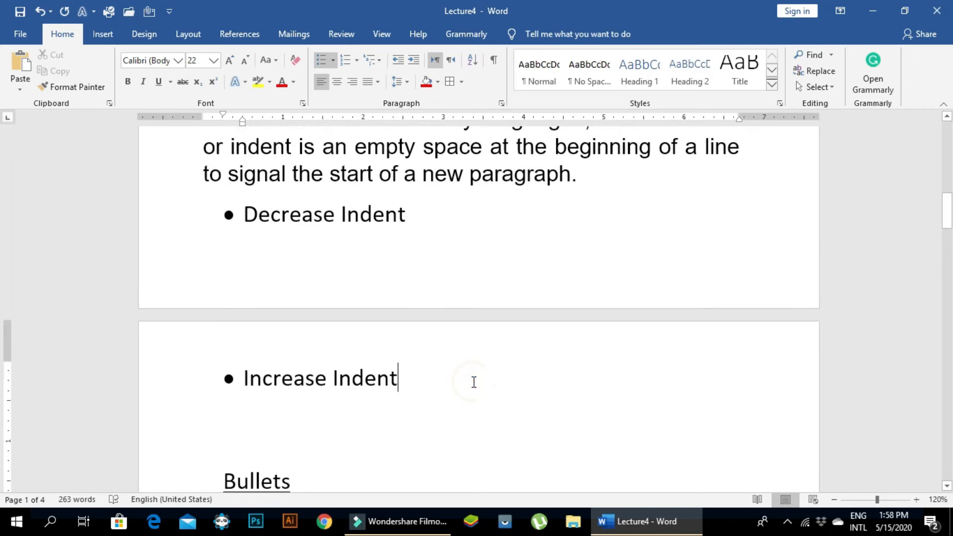
pyautogui.press('Return')
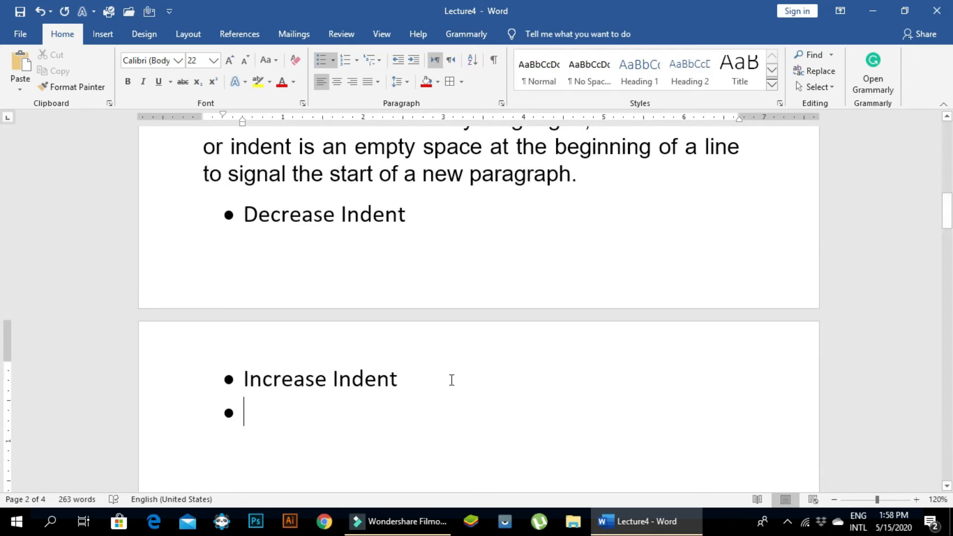
pyautogui.click(332, 61)
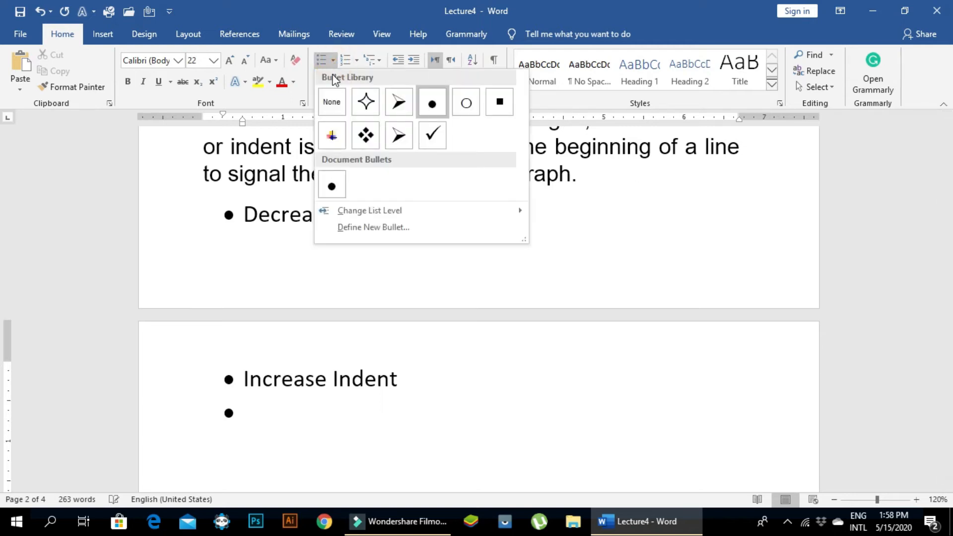
pyautogui.click(333, 101)
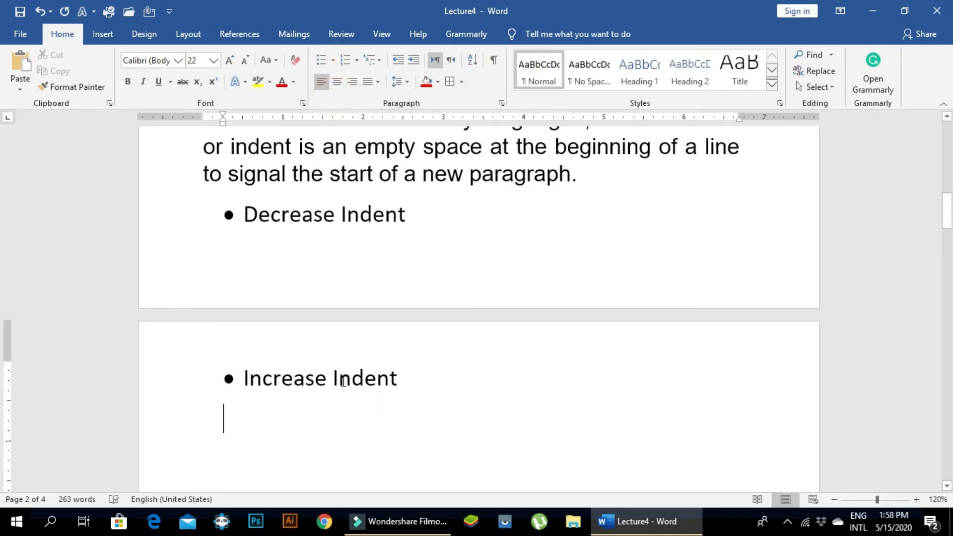
pyautogui.write('AO')
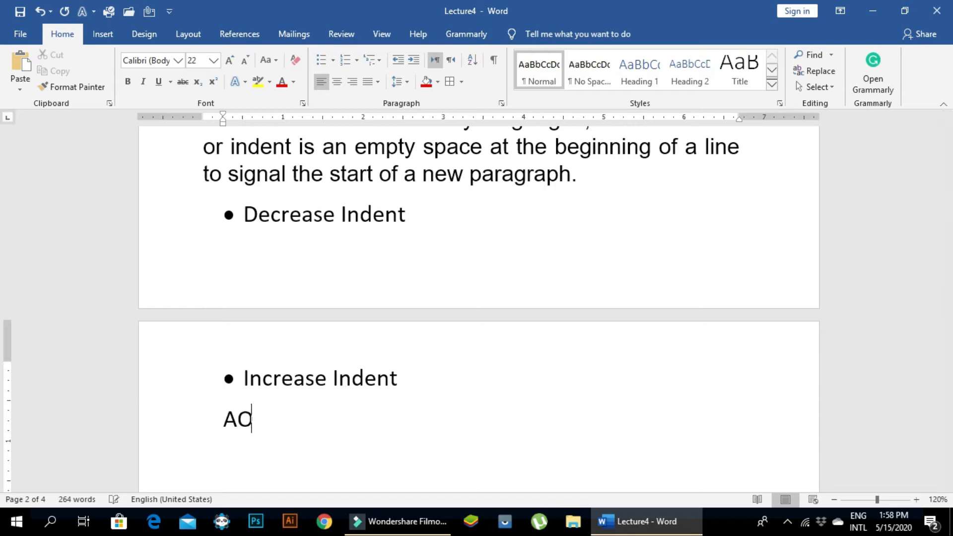
pyautogui.write('A!')
pyautogui.press('BackSpace')
pyautogui.press('BackSpace')
pyautogui.press('BackSpace')
pyautogui.press('BackSpace')
# Write "DEAR FATHER!" on the unbulleted line below "Increase Indent" and start a new line under it.
pyautogui.write('DEAR FATHER')
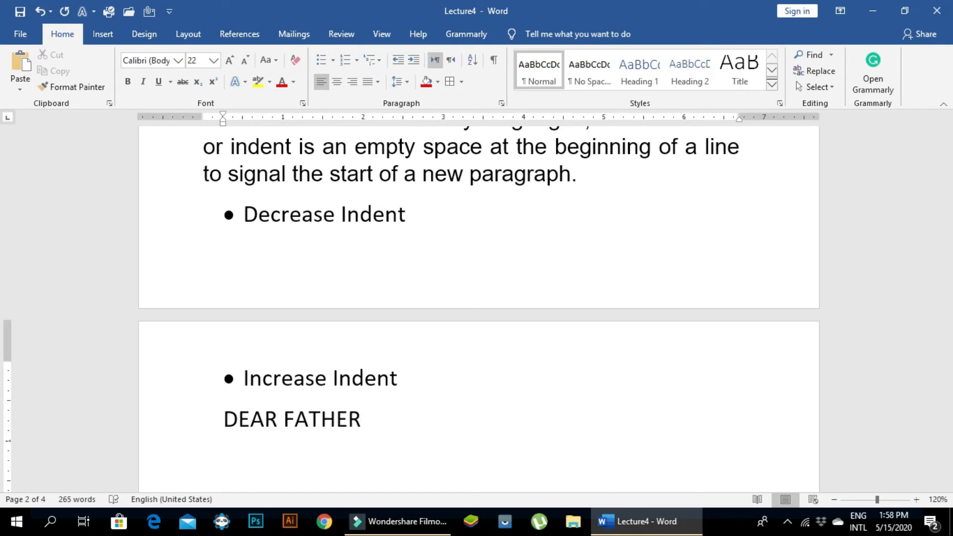
pyautogui.write('!')
pyautogui.press('Return')
pyautogui.scroll(-1, 377, 410)
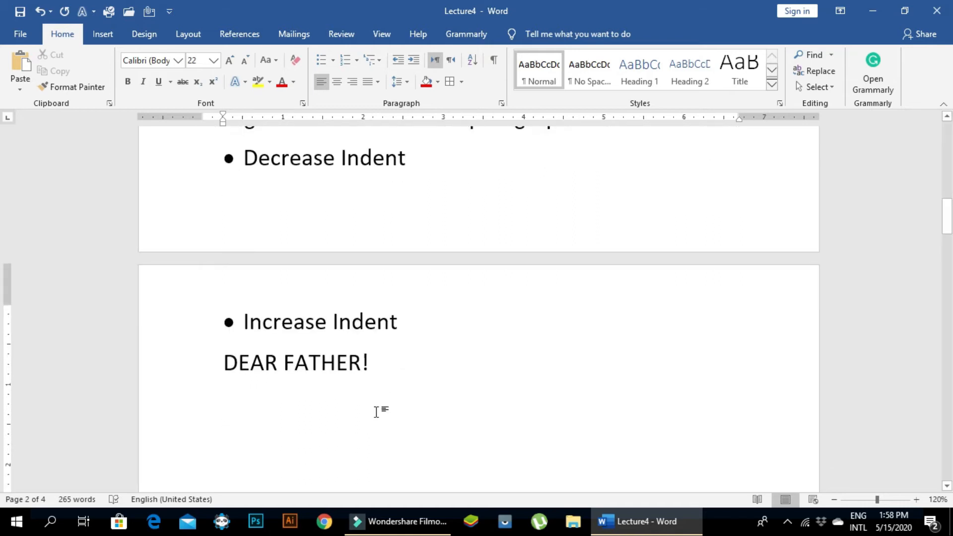
pyautogui.write('jjjjj')
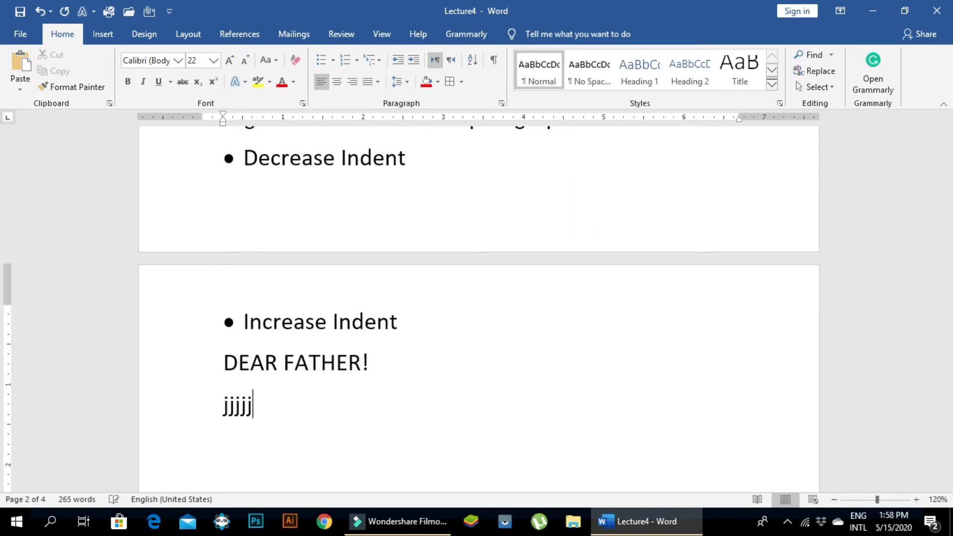
pyautogui.press('BackSpace')
pyautogui.press('BackSpace')
pyautogui.press('BackSpace')
pyautogui.press('BackSpace')
pyautogui.press('BackSpace')
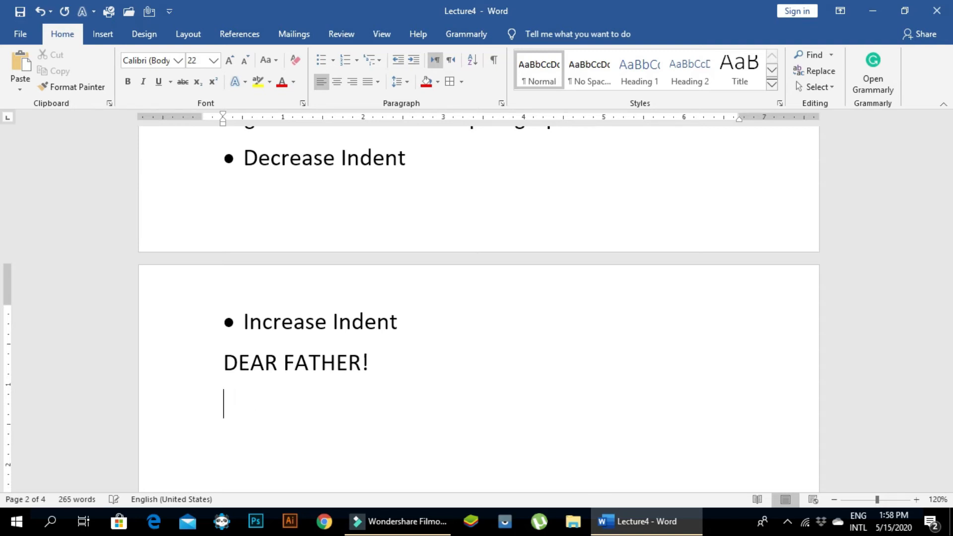
# Try increasing the indent of the empty line below "DEAR FATHER!" five times, and decrease it by the same five levels.
pyautogui.click(417, 63)
pyautogui.click(415, 60)
pyautogui.click(415, 61)
pyautogui.click(415, 61)
pyautogui.click(417, 64)
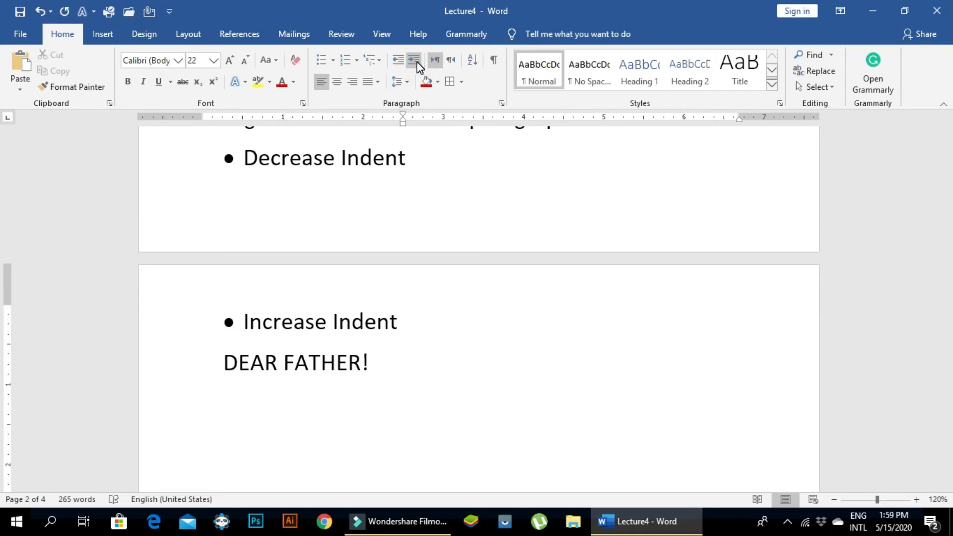
pyautogui.click(398, 63)
pyautogui.click(399, 63)
pyautogui.click(398, 63)
pyautogui.click(399, 64)
pyautogui.click(398, 64)
# Write "I hope so you be fine." below "DEAR FATHER!" and increase the sentence's indent by four levels.
pyautogui.write('I hope so you be fine.')
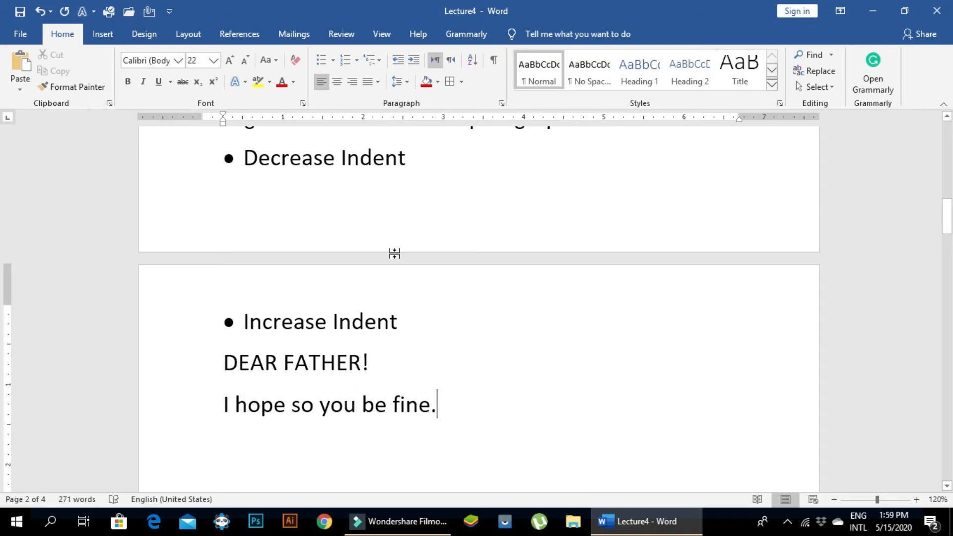
pyautogui.moveTo(442, 405); pyautogui.dragTo(223, 404)
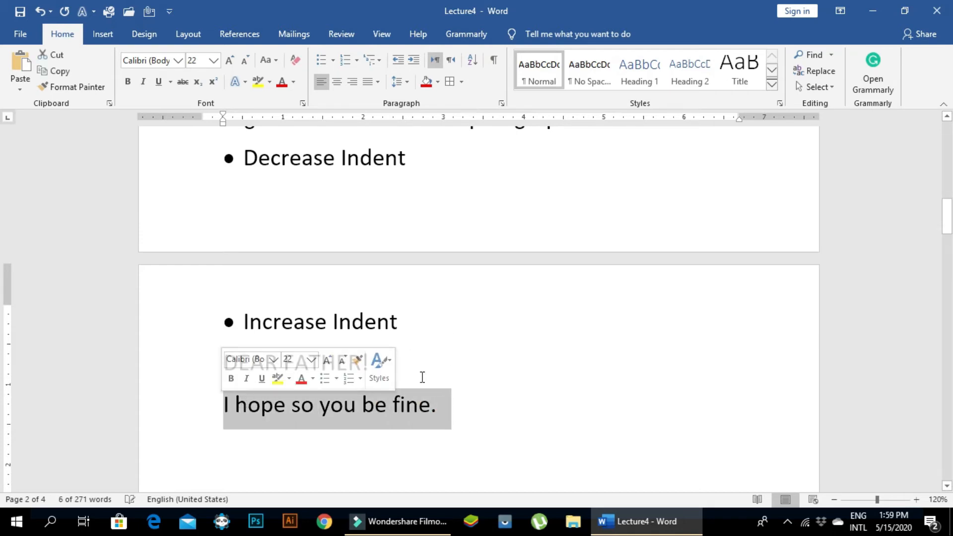
pyautogui.click(414, 59)
pyautogui.click(416, 60)
pyautogui.click(414, 60)
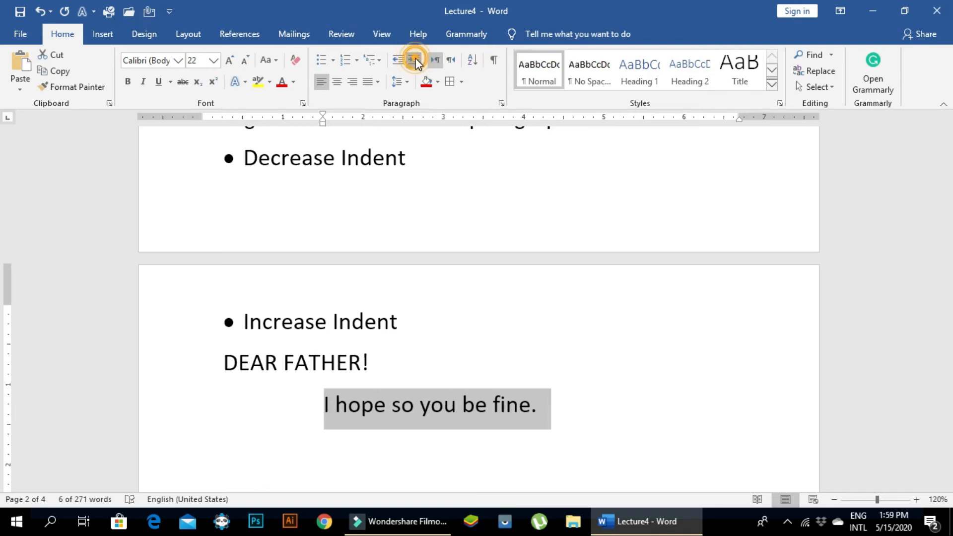
pyautogui.click(415, 60)
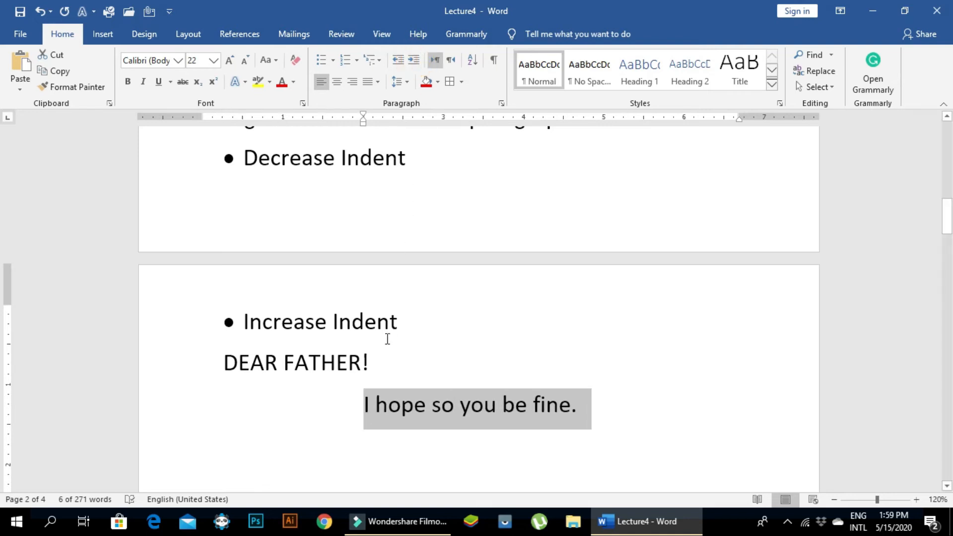
pyautogui.click(223, 359)
pyautogui.moveTo(224, 359); pyautogui.dragTo(370, 361)
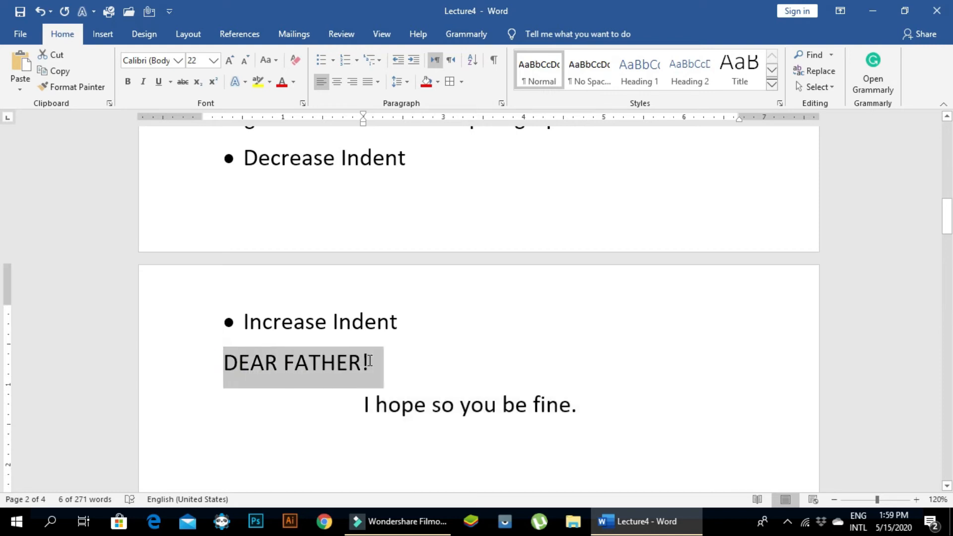
pyautogui.click(364, 404)
pyautogui.moveTo(364, 405); pyautogui.dragTo(570, 410)
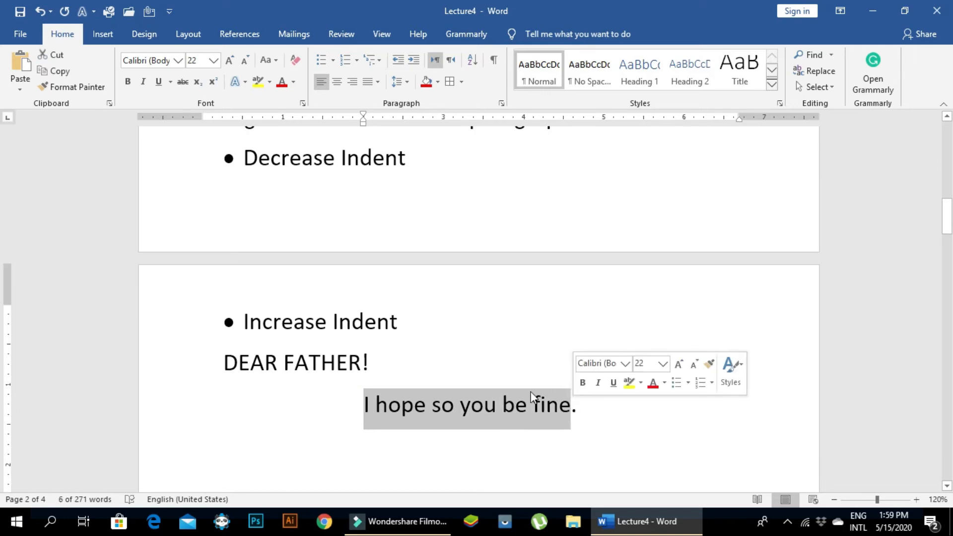
pyautogui.click(444, 350)
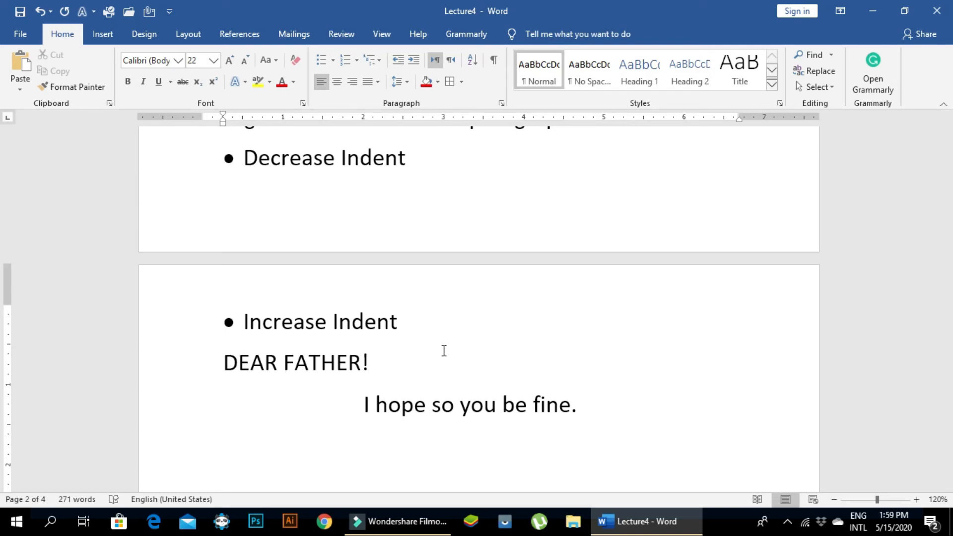
# Try indenting "I hope so you be fine." further with four tabs, and undo them.
pyautogui.click(365, 402)
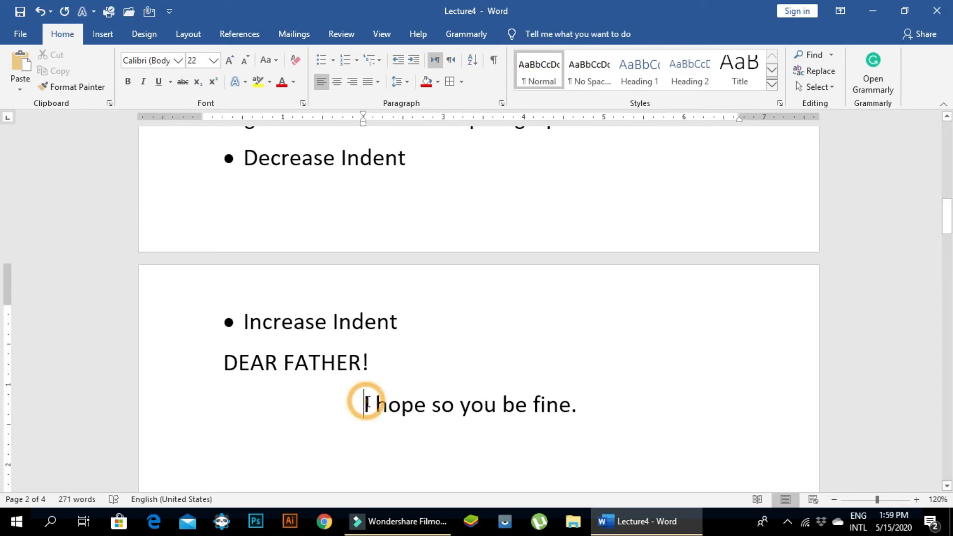
pyautogui.press('Tab')
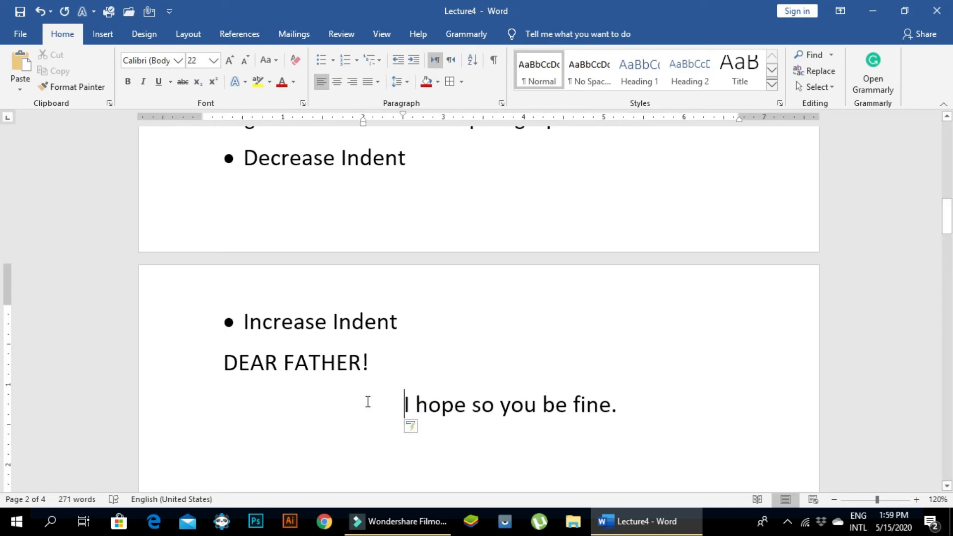
pyautogui.press('Tab')
pyautogui.press('Tab')
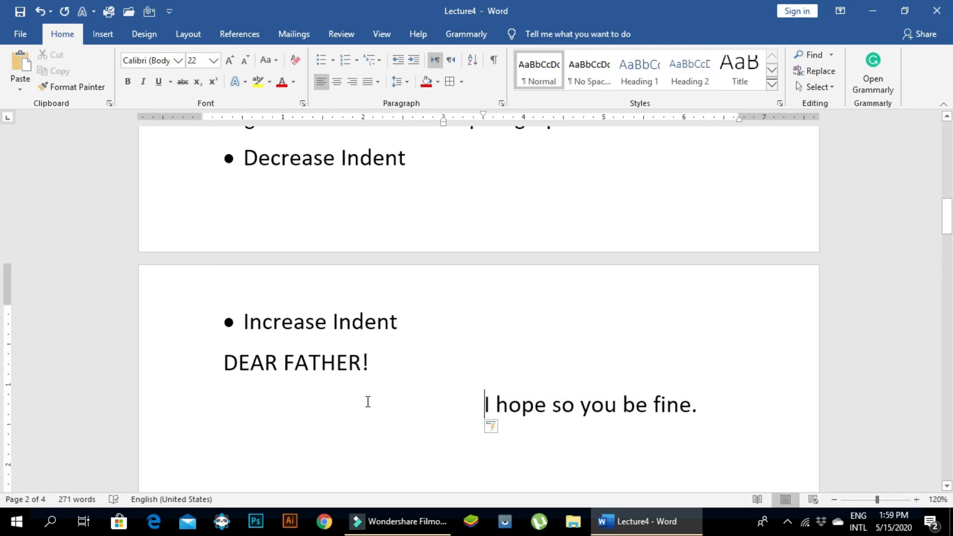
pyautogui.press('Tab')
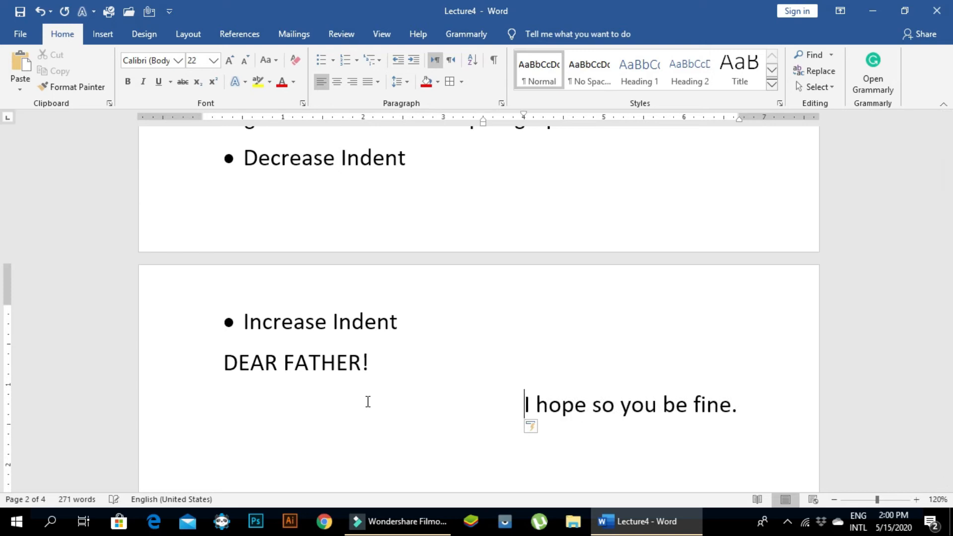
pyautogui.hotkey('ctrl', 'z')
pyautogui.hotkey('ctrl', 'z')
pyautogui.hotkey('ctrl', 'z')
pyautogui.hotkey('ctrl', 'z')
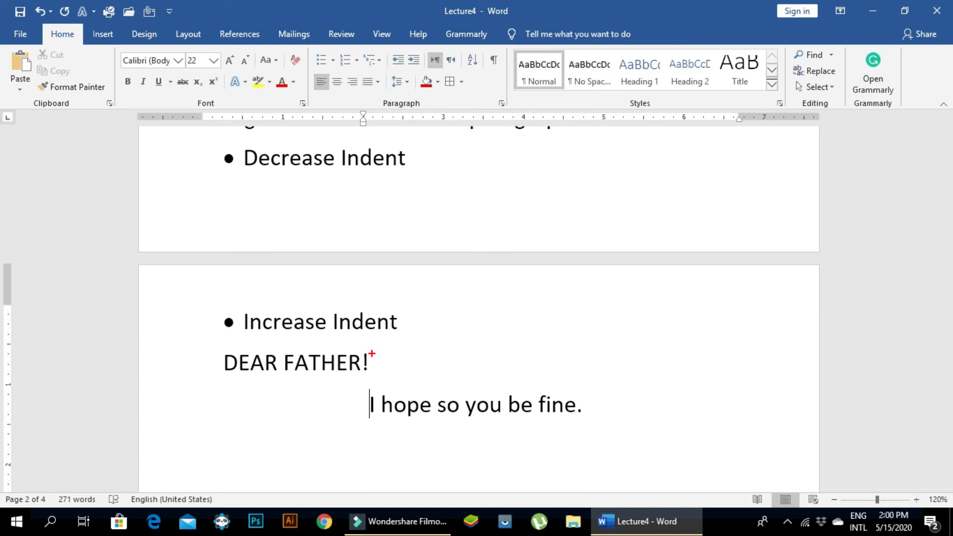
pyautogui.moveTo(366, 356); pyautogui.dragTo(366, 465)
pyautogui.moveTo(201, 342)
pyautogui.mouseDown()
pyautogui.moveTo(449, 385)
pyautogui.moveTo(629, 448)
pyautogui.mouseUp()
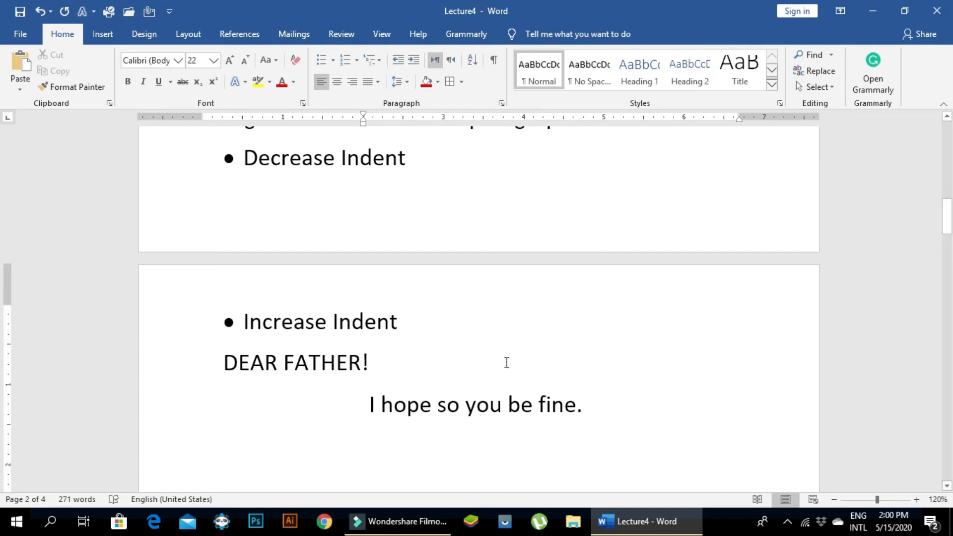
# Define the right-arrow symbol (character code 174, Symbol font) as a new bullet for the four fruit items under "Bullets".
pyautogui.scroll(-5, 506, 361)
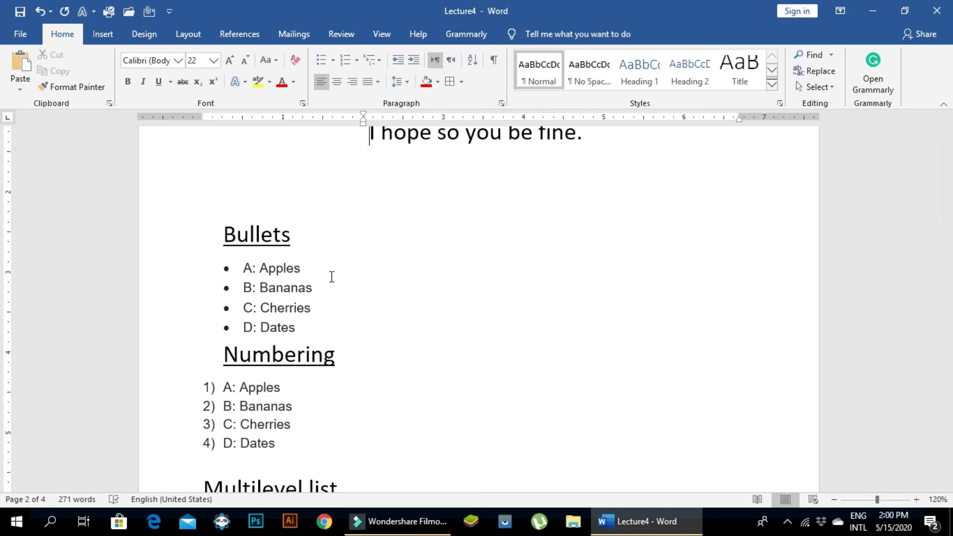
pyautogui.moveTo(304, 329); pyautogui.dragTo(243, 269)
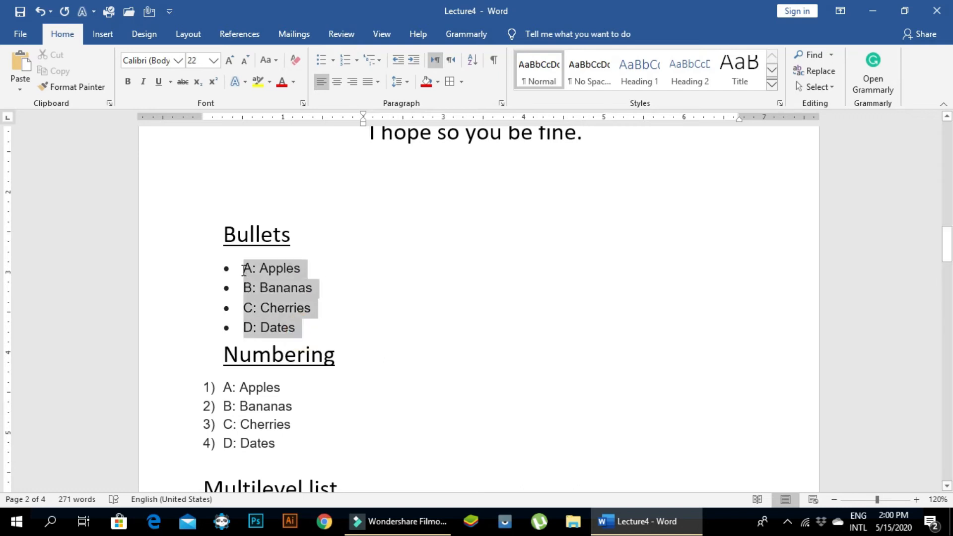
pyautogui.click(335, 60)
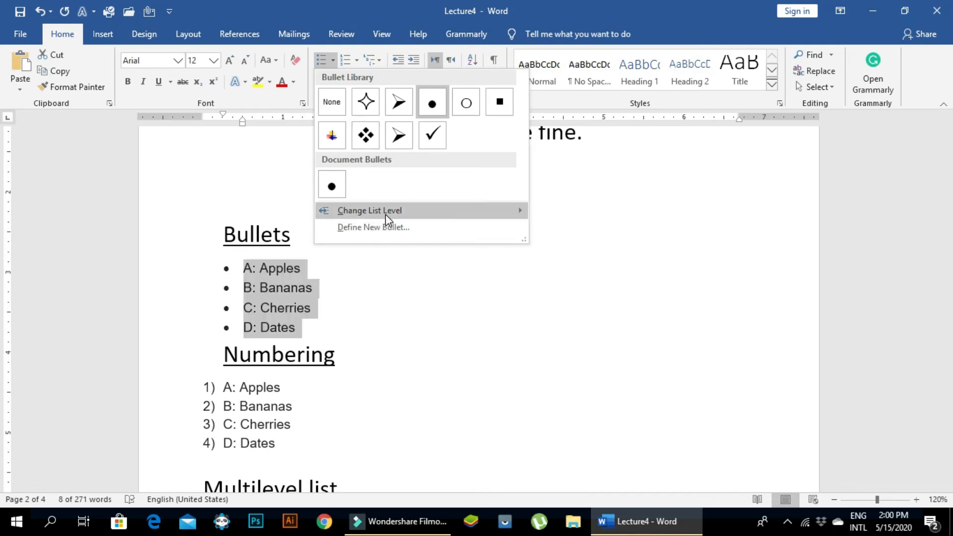
pyautogui.click(384, 231)
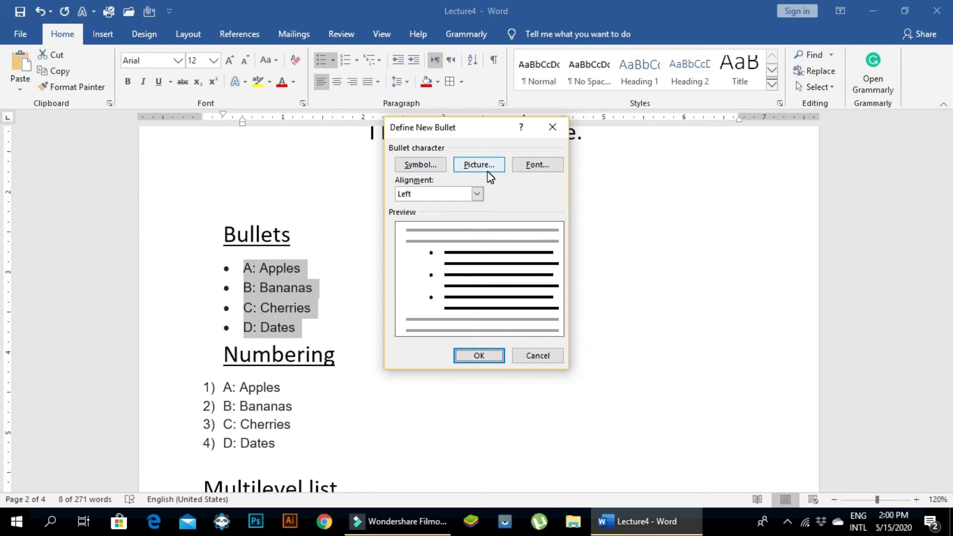
pyautogui.click(536, 164)
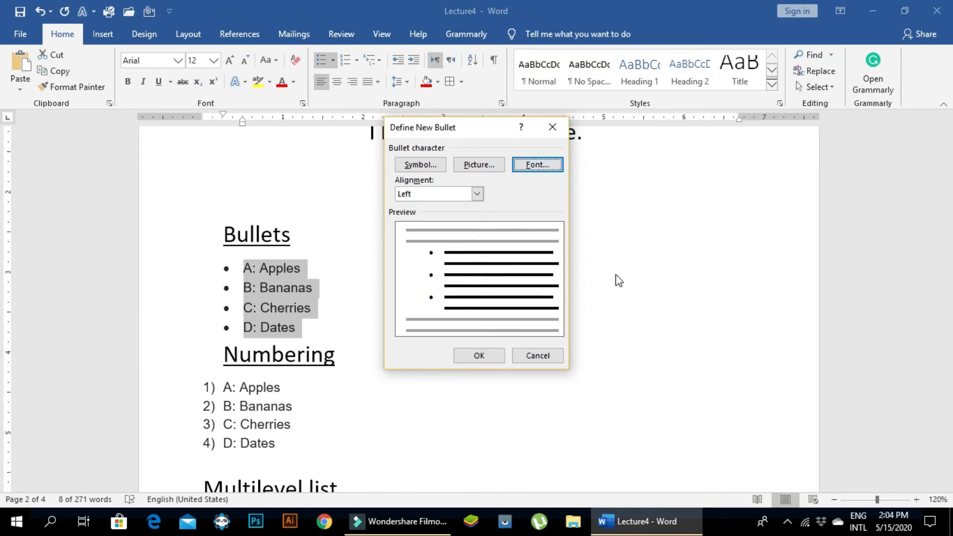
pyautogui.click(431, 166)
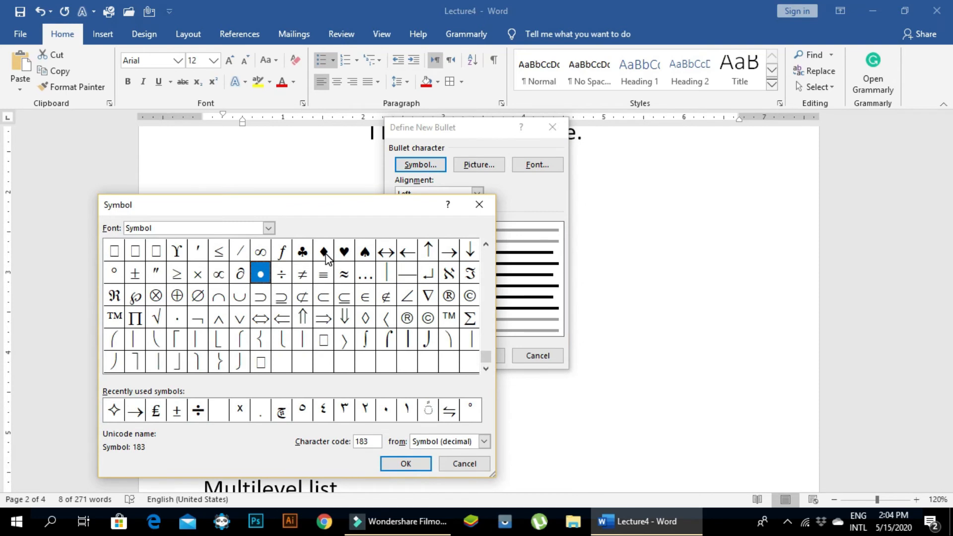
pyautogui.click(451, 253)
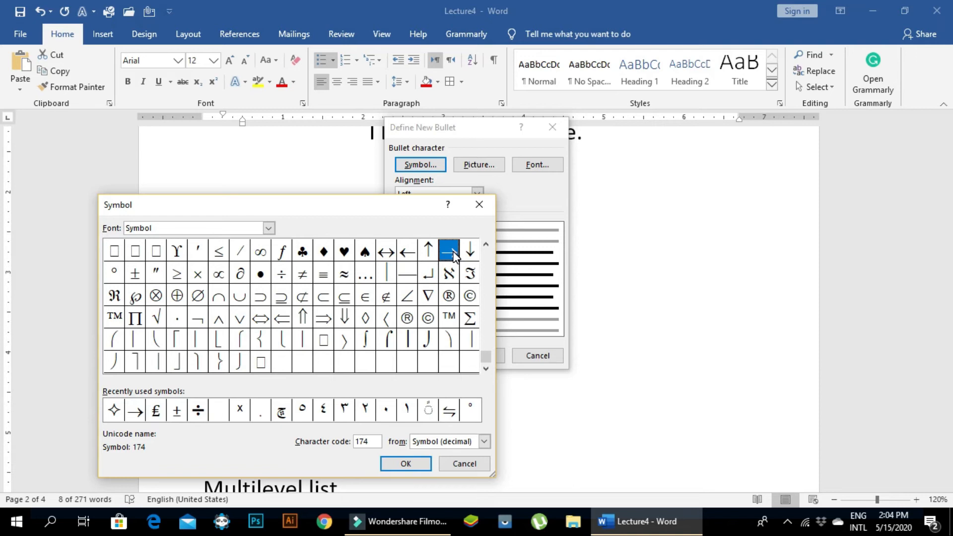
pyautogui.click(408, 463)
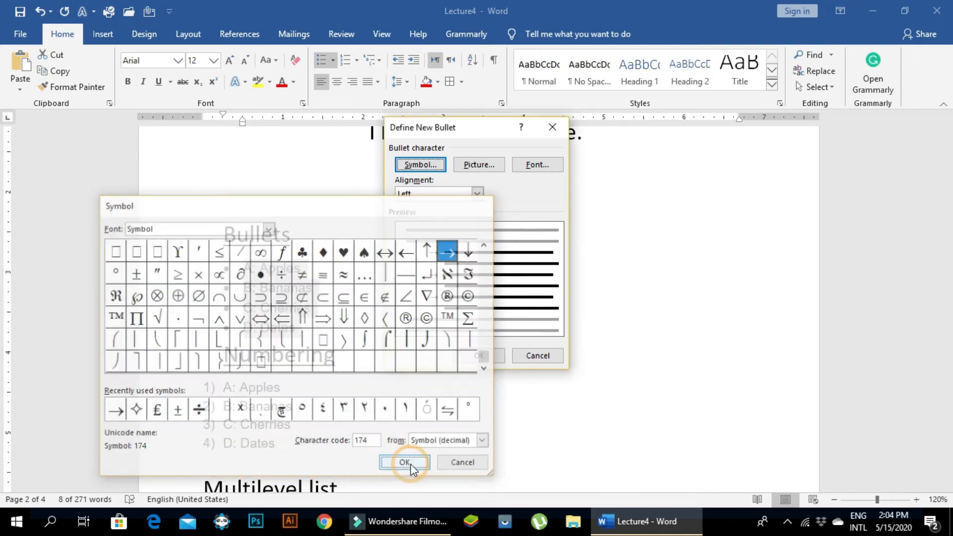
pyautogui.click(479, 356)
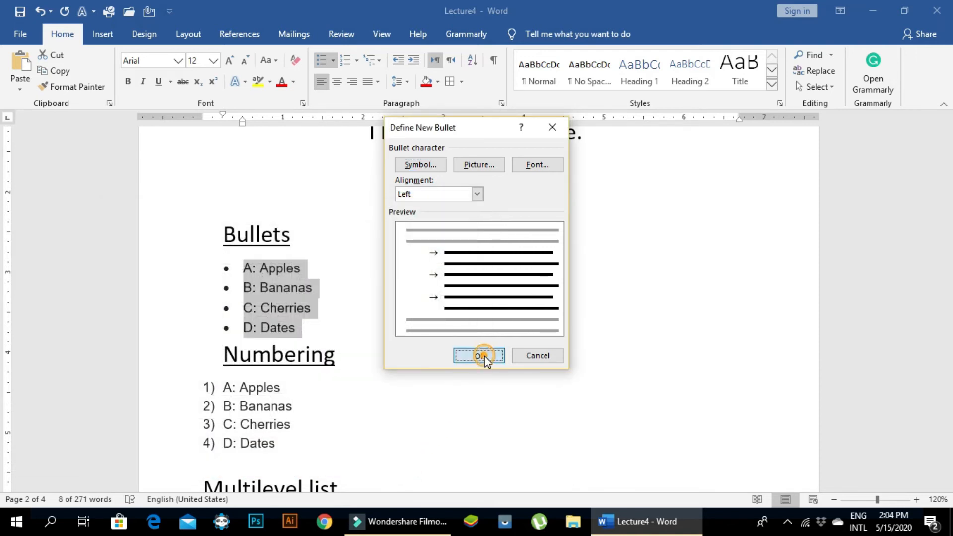
pyautogui.click(323, 312)
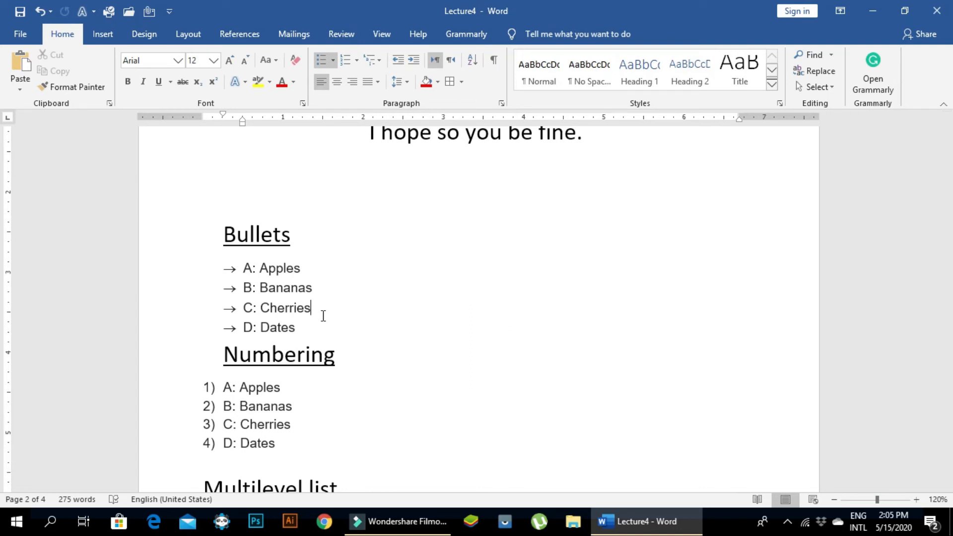
# Change the numbering of the four fruit items under "Numbering" to lowercase Roman numerals (i., ii., iii.).
pyautogui.scroll(-1, 323, 315)
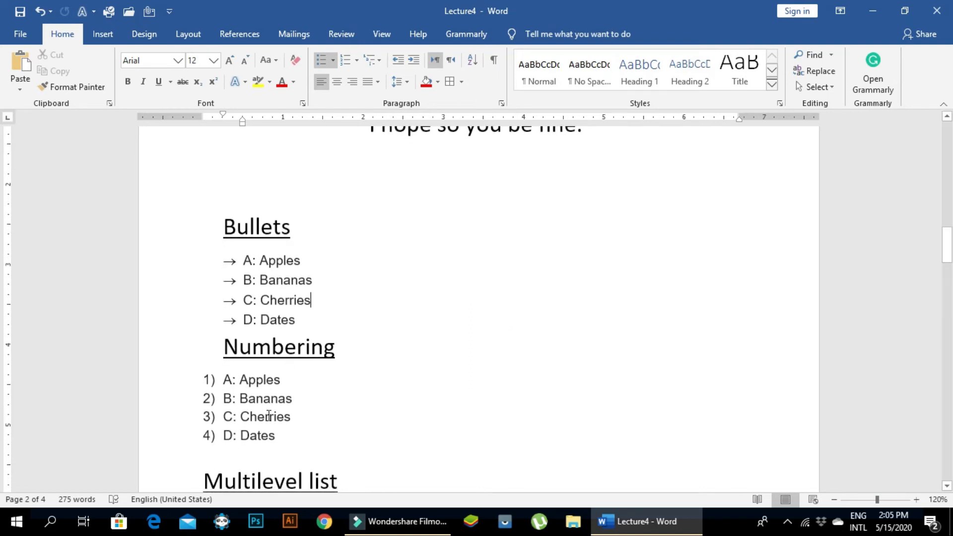
pyautogui.scroll(-1, 285, 427)
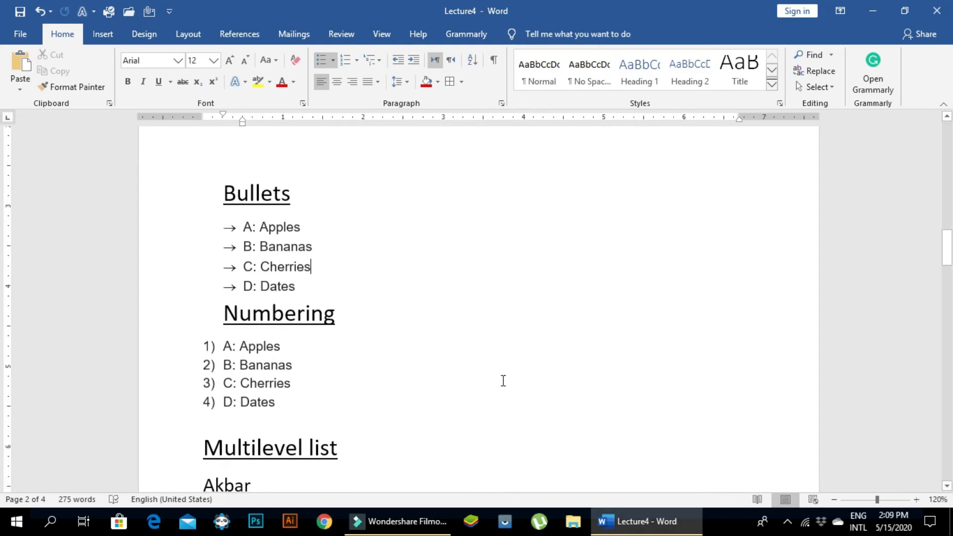
pyautogui.scroll(-1, 501, 380)
pyautogui.click(346, 276)
pyautogui.moveTo(321, 276); pyautogui.dragTo(218, 273)
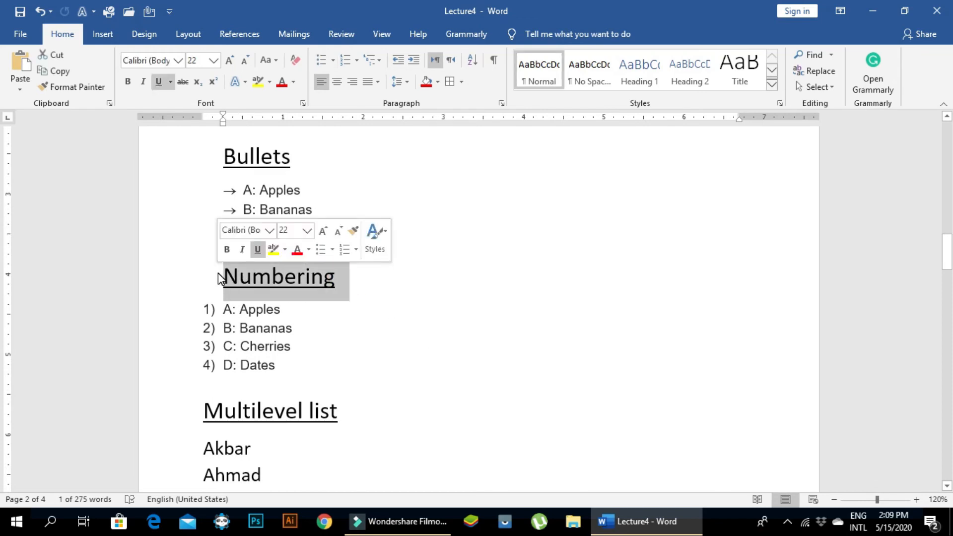
pyautogui.click(383, 282)
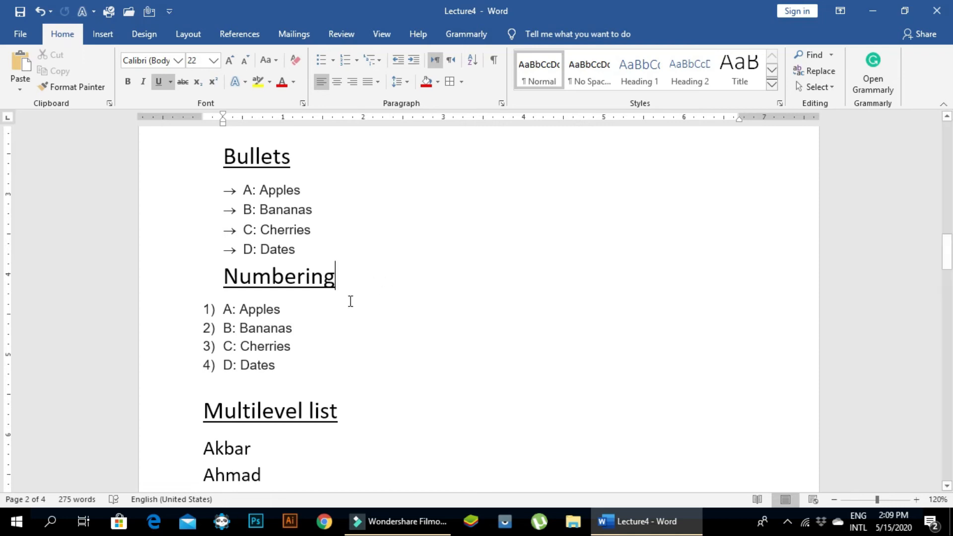
pyautogui.scroll(-1, 349, 300)
pyautogui.moveTo(292, 331); pyautogui.dragTo(223, 278)
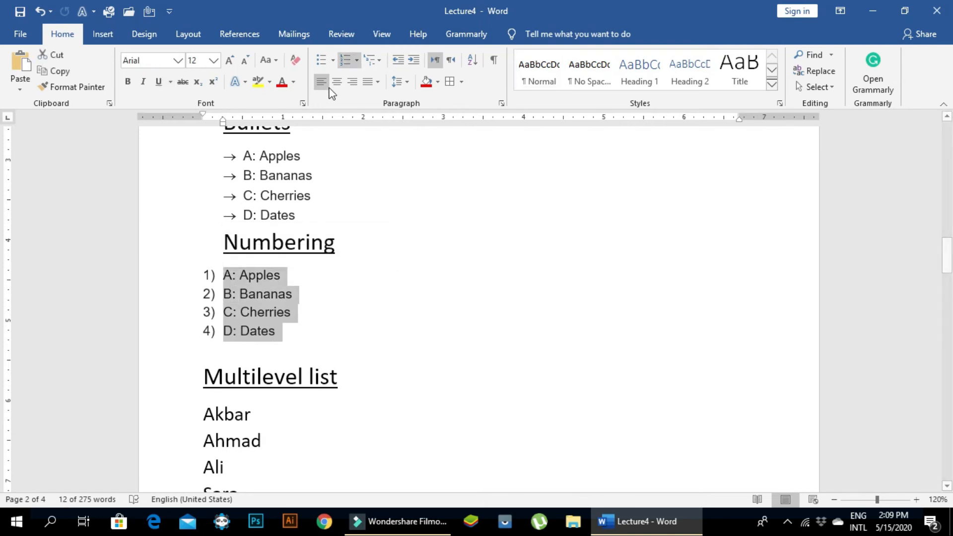
pyautogui.click(358, 62)
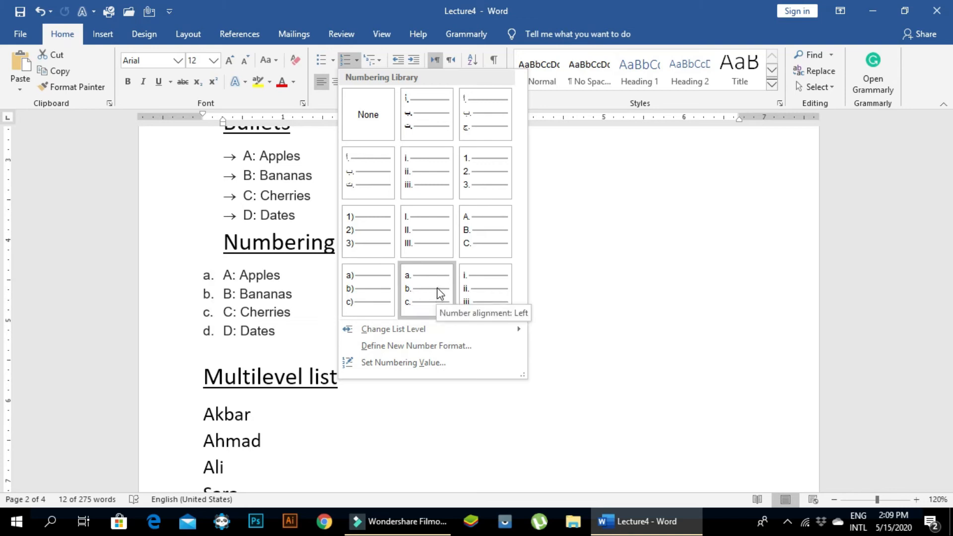
pyautogui.click(421, 178)
pyautogui.click(383, 289)
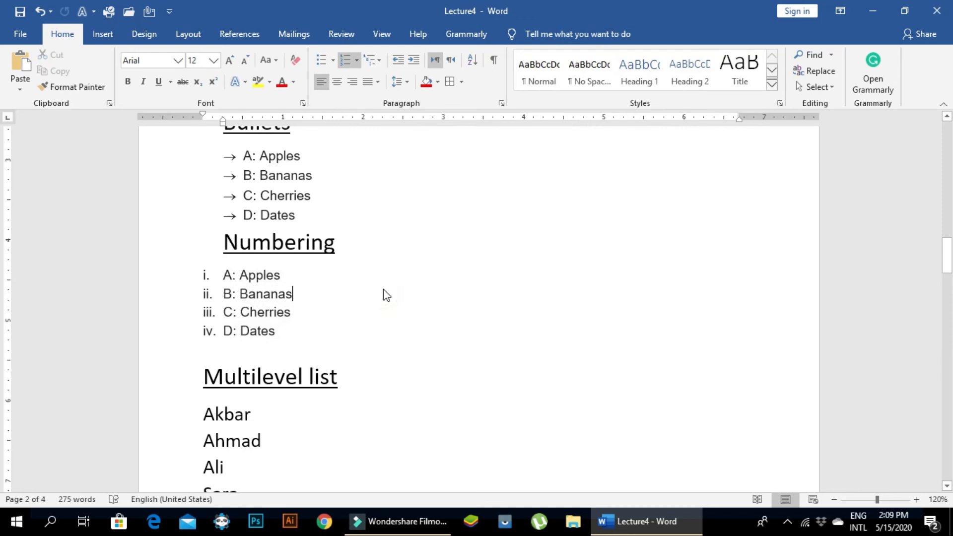
# Apply the 1) a) i) multilevel list style to the four names under the "Multilevel list" heading.
pyautogui.scroll(-2, 384, 289)
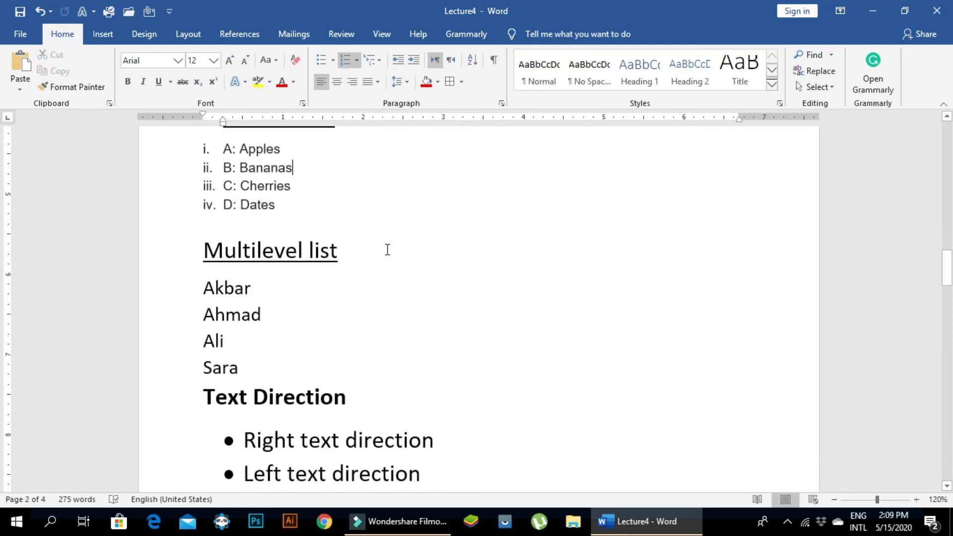
pyautogui.click(371, 247)
pyautogui.click(170, 251)
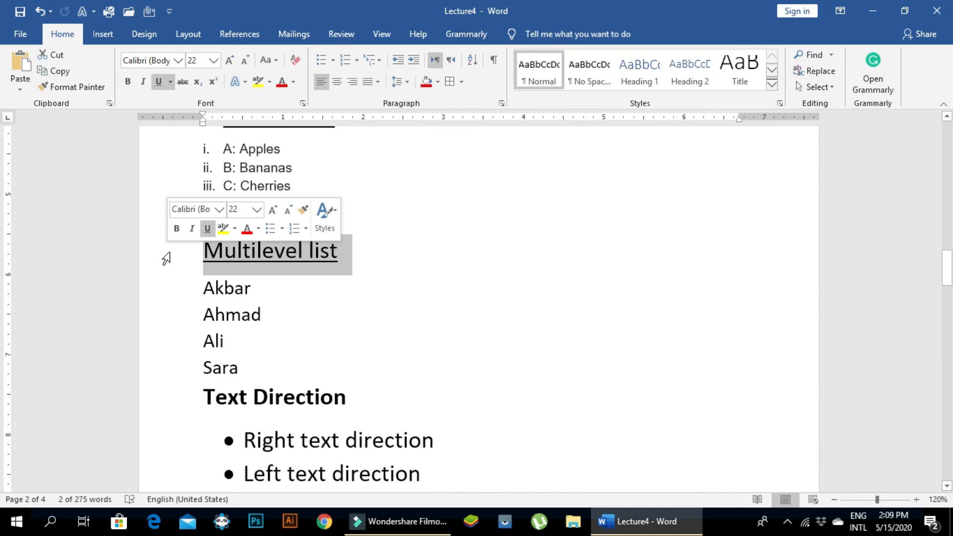
pyautogui.click(358, 267)
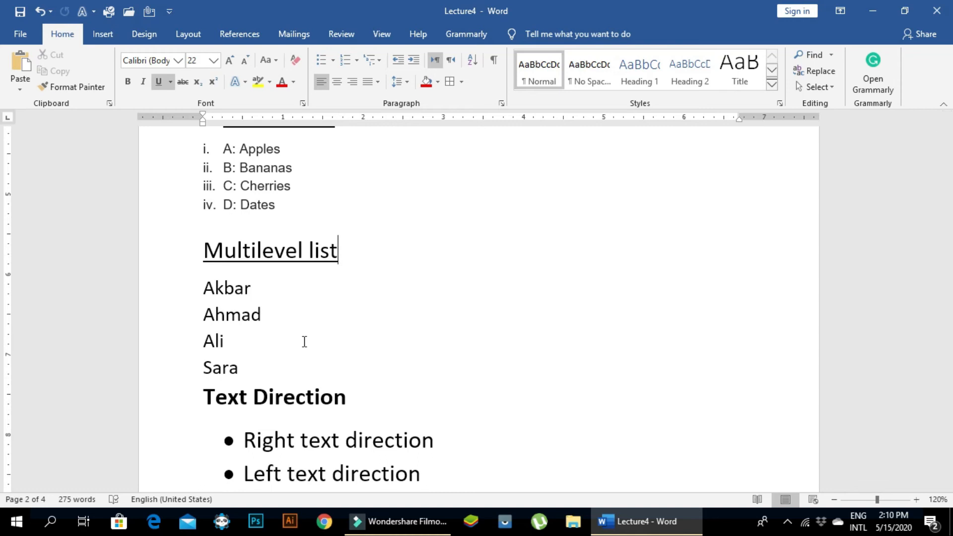
pyautogui.click(251, 366)
pyautogui.moveTo(251, 366); pyautogui.dragTo(207, 293)
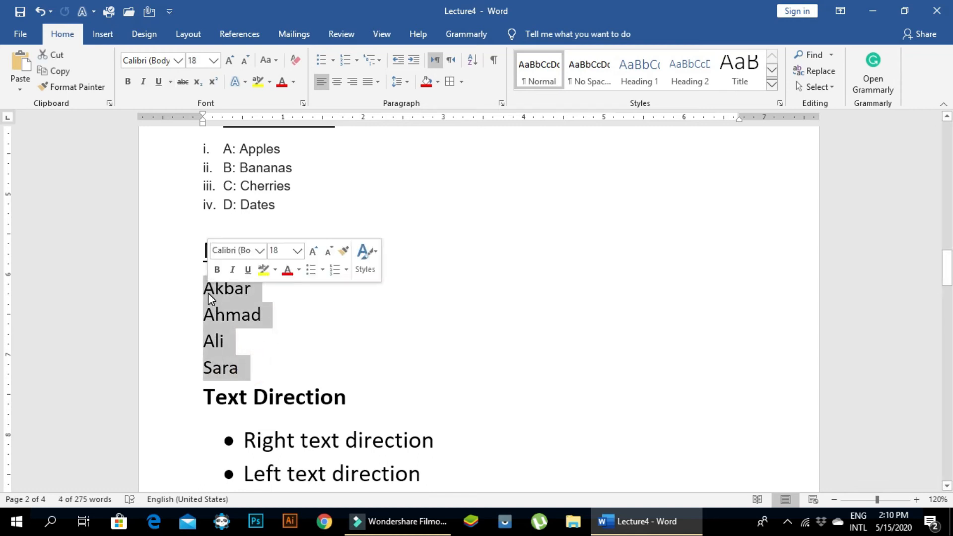
pyautogui.click(381, 60)
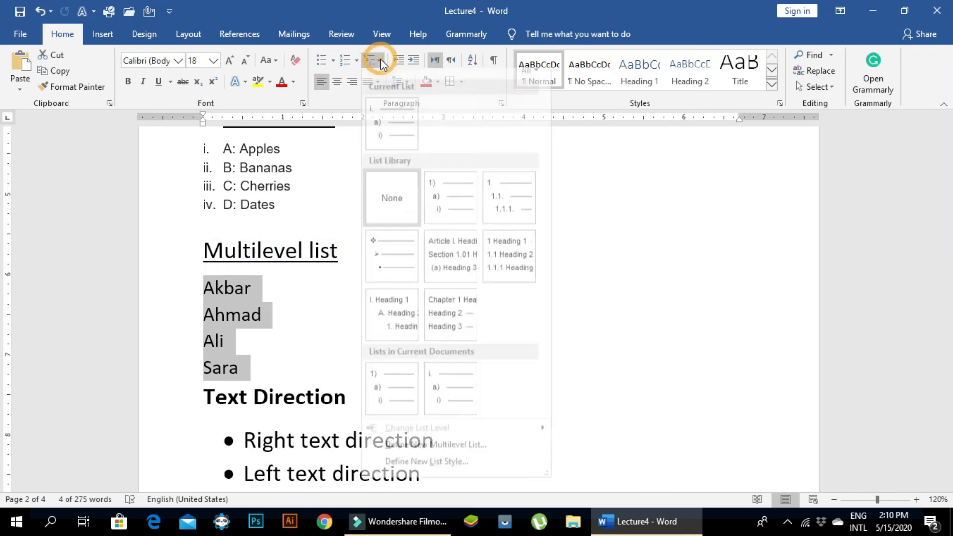
pyautogui.click(435, 202)
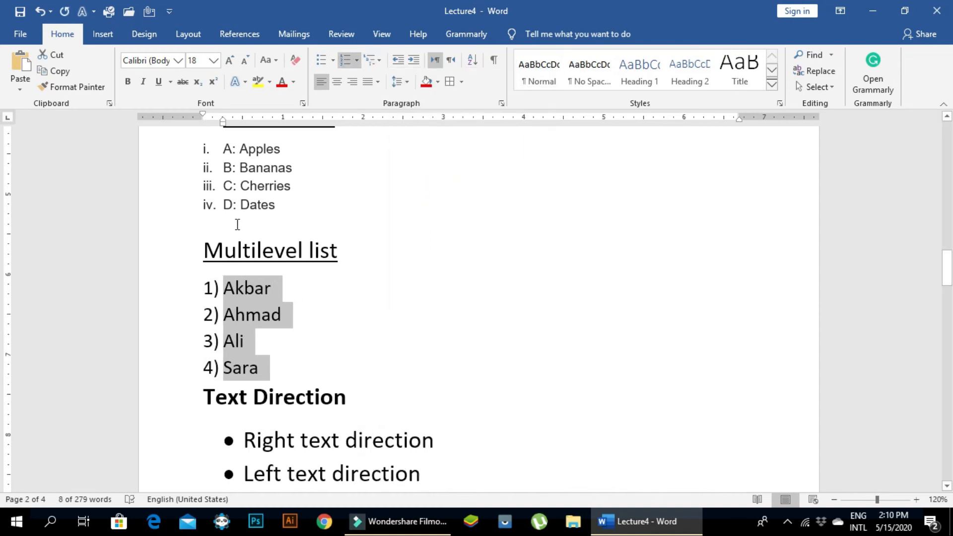
# Try demoting the last three names of the multilevel list by one level, and undo it.
pyautogui.scroll(1, 264, 278)
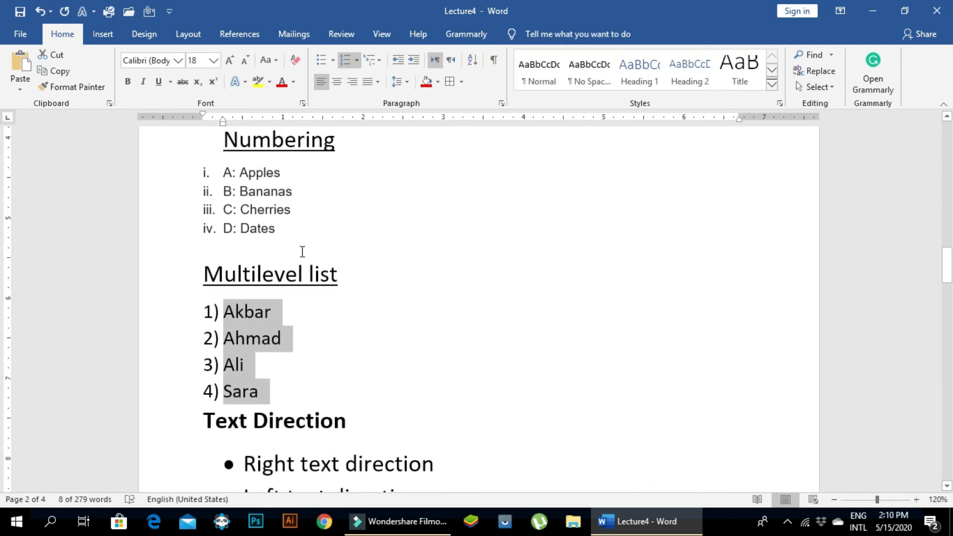
pyautogui.click(226, 339)
pyautogui.moveTo(225, 340); pyautogui.dragTo(268, 389)
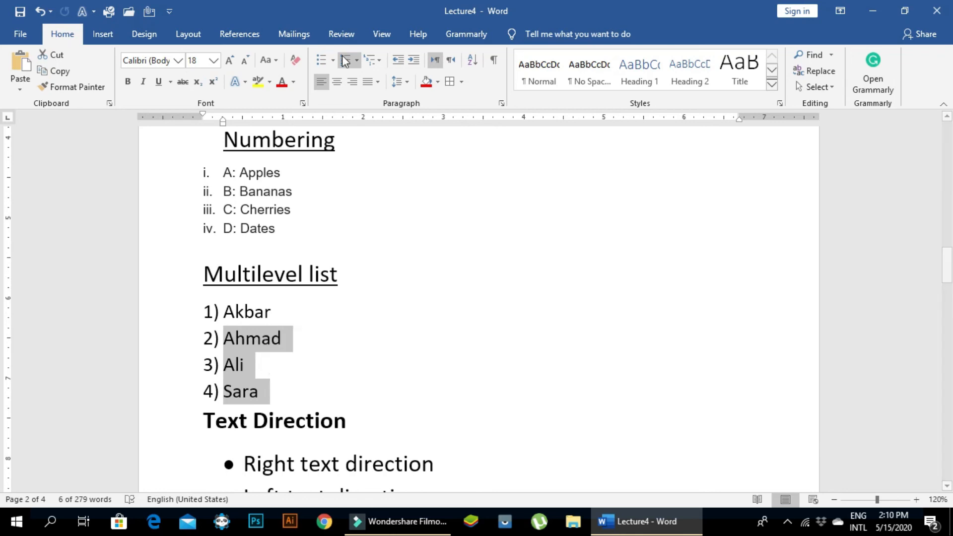
pyautogui.click(413, 60)
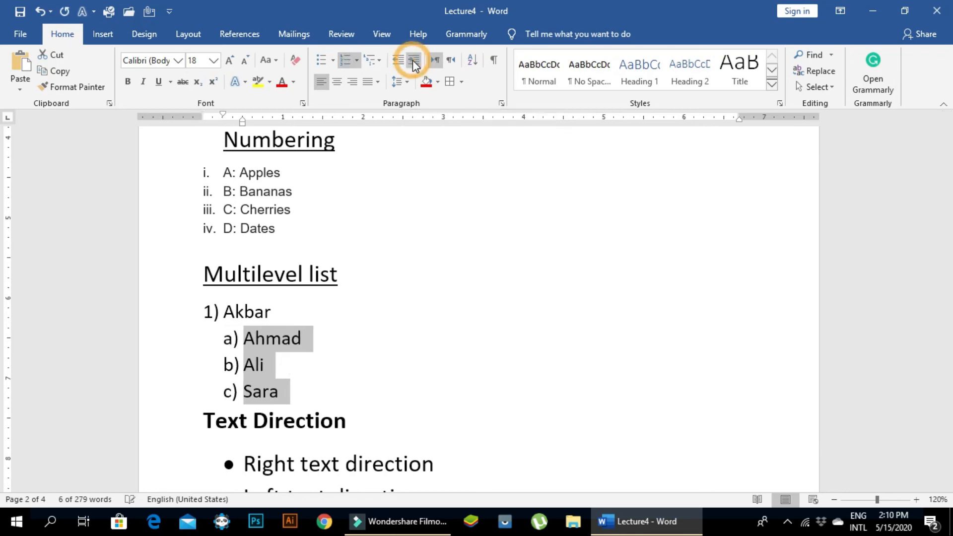
pyautogui.click(213, 310)
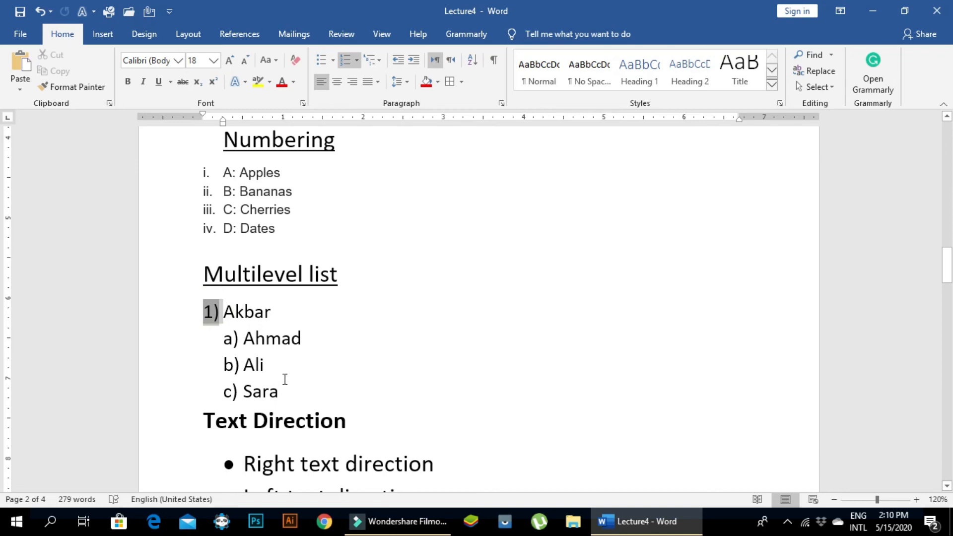
pyautogui.hotkey('ctrl', 'z')
# Demote the second and third names of the multilevel list by one level, under the first name.
pyautogui.click(260, 367)
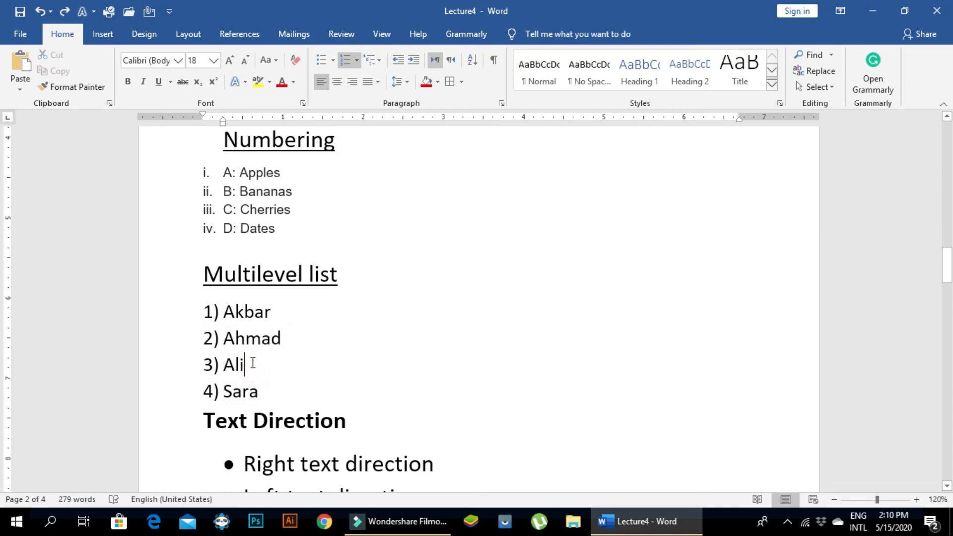
pyautogui.moveTo(251, 365); pyautogui.dragTo(226, 343)
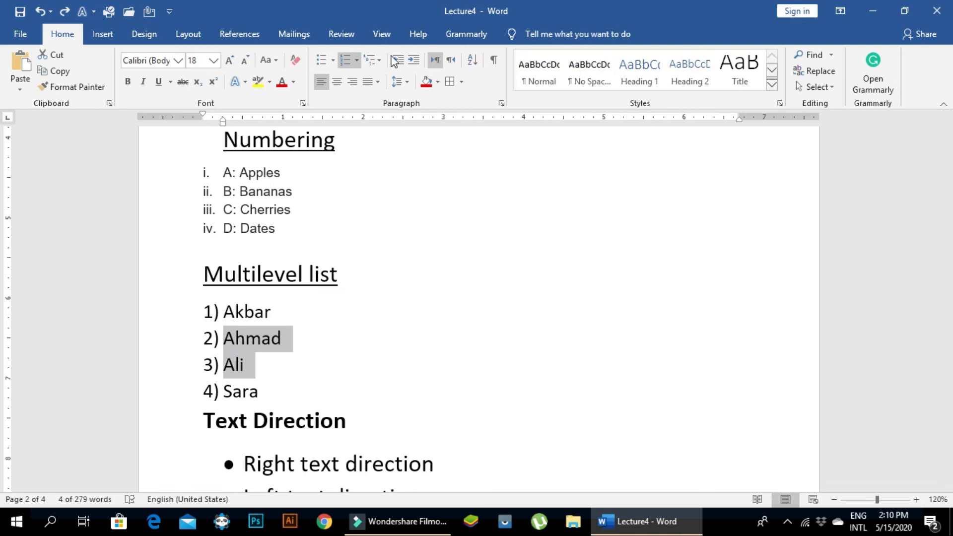
pyautogui.click(413, 60)
pyautogui.click(361, 328)
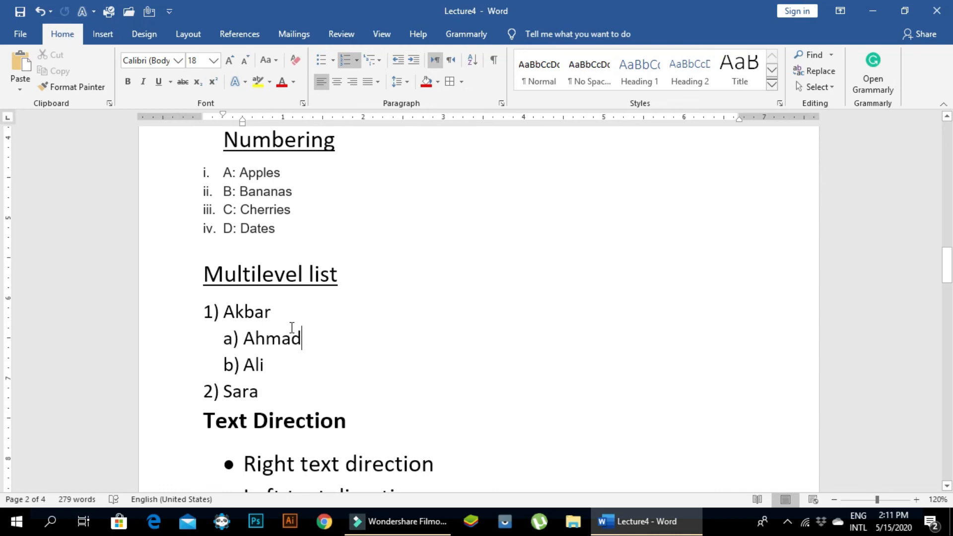
# Add another first name as a new item at the end of the multilevel list and demote it by one level.
pyautogui.click(275, 390)
pyautogui.press('Return')
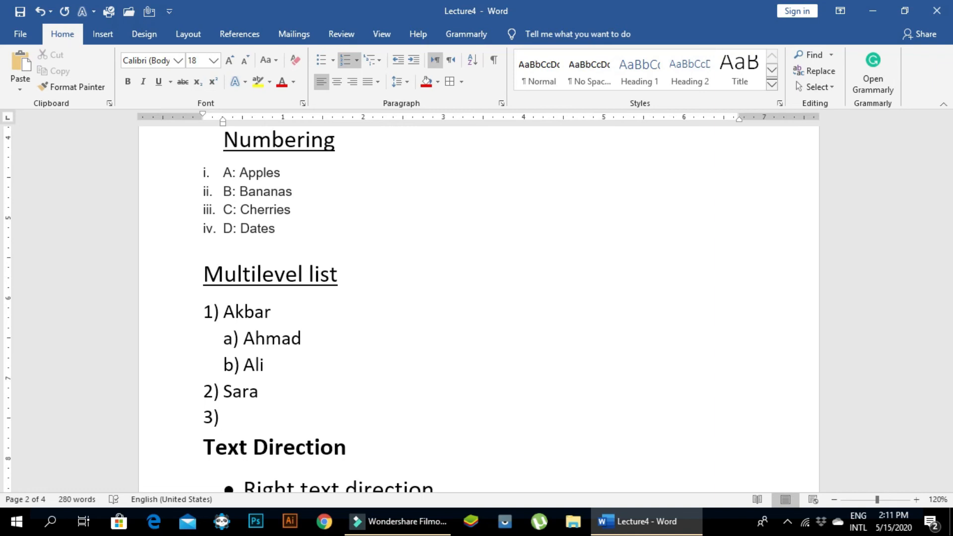
pyautogui.write('kiran')
pyautogui.moveTo(277, 417); pyautogui.dragTo(227, 416)
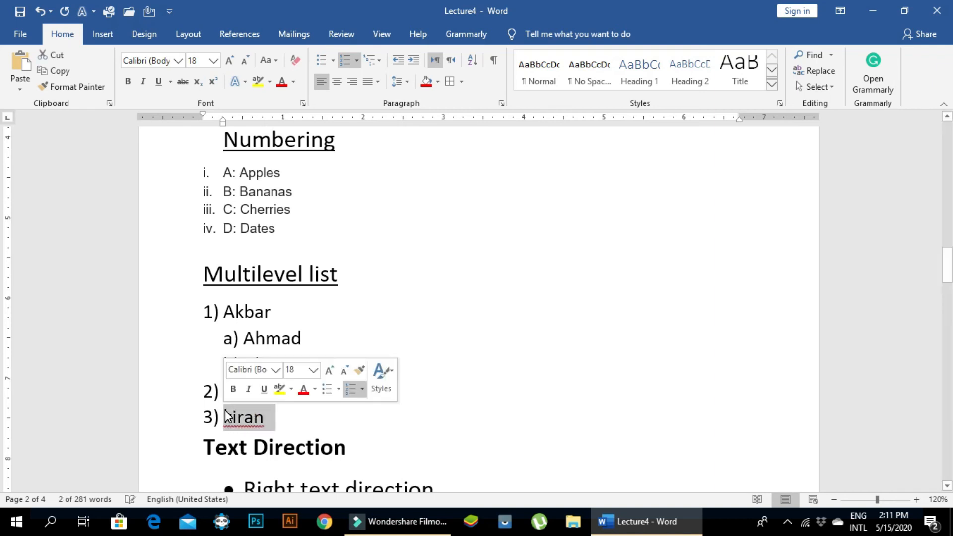
pyautogui.click(412, 61)
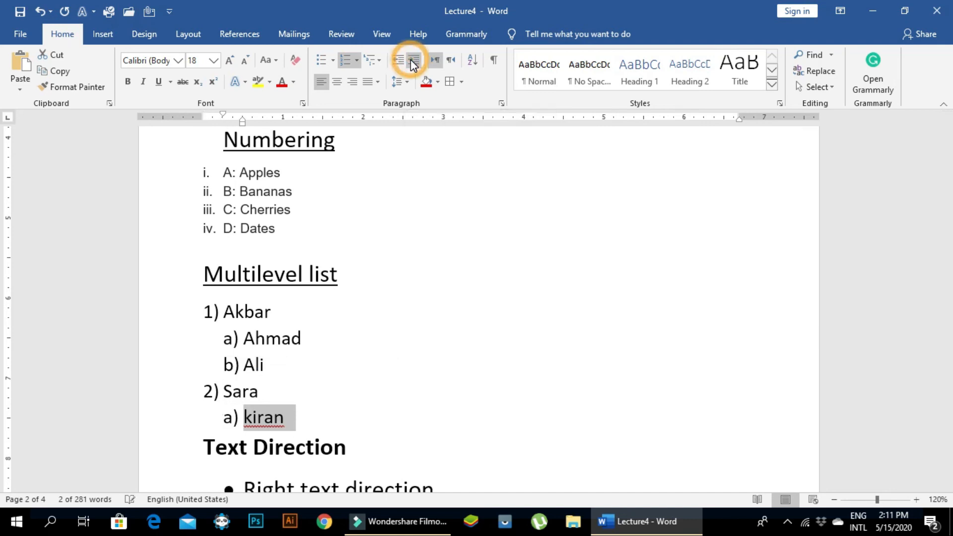
pyautogui.click(406, 344)
# Try right-to-left direction on the "Right text direction" bullet under the "Text Direction" heading, and return it to left-to-right.
pyautogui.scroll(-1, 408, 343)
pyautogui.scroll(-1, 407, 344)
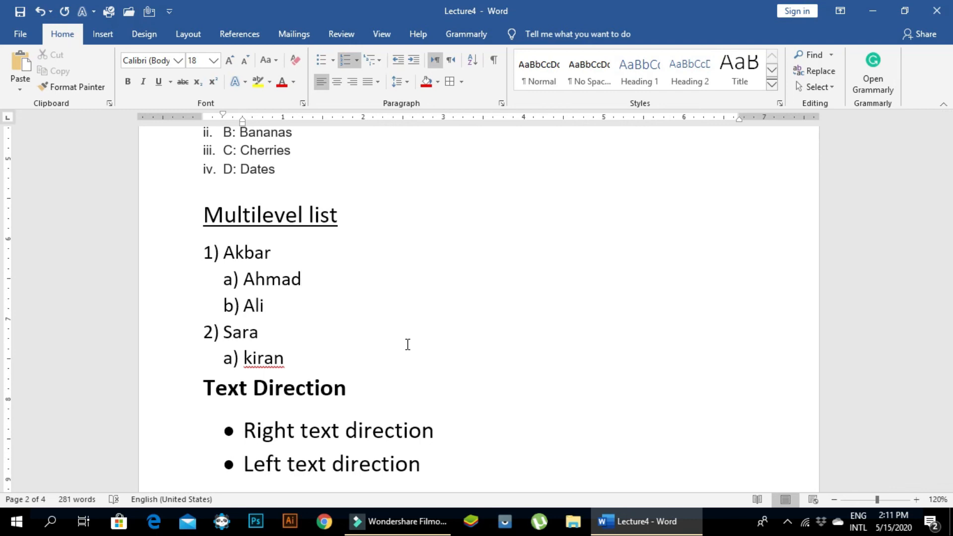
pyautogui.click(285, 353)
pyautogui.scroll(-1, 350, 382)
pyautogui.click(352, 371)
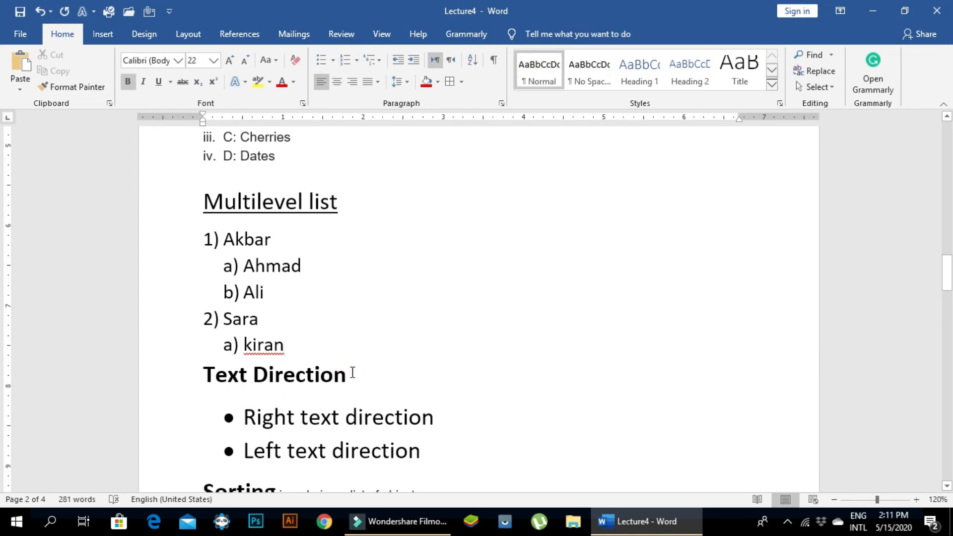
pyautogui.scroll(-1, 352, 372)
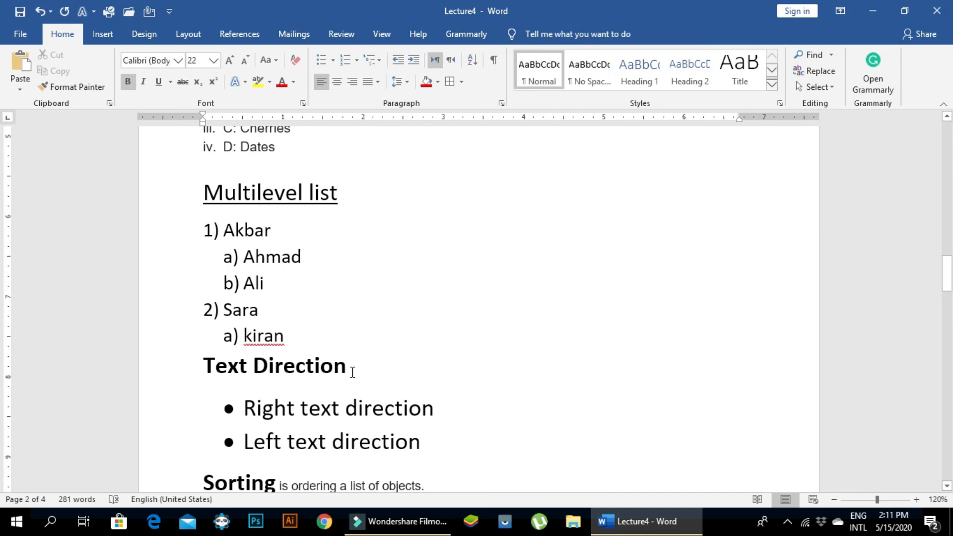
pyautogui.moveTo(438, 418); pyautogui.dragTo(241, 407)
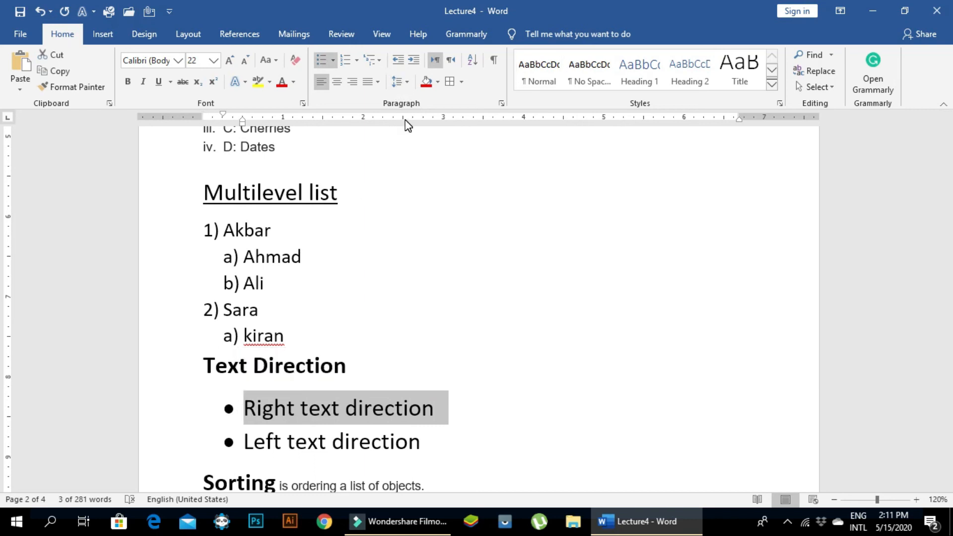
pyautogui.click(450, 60)
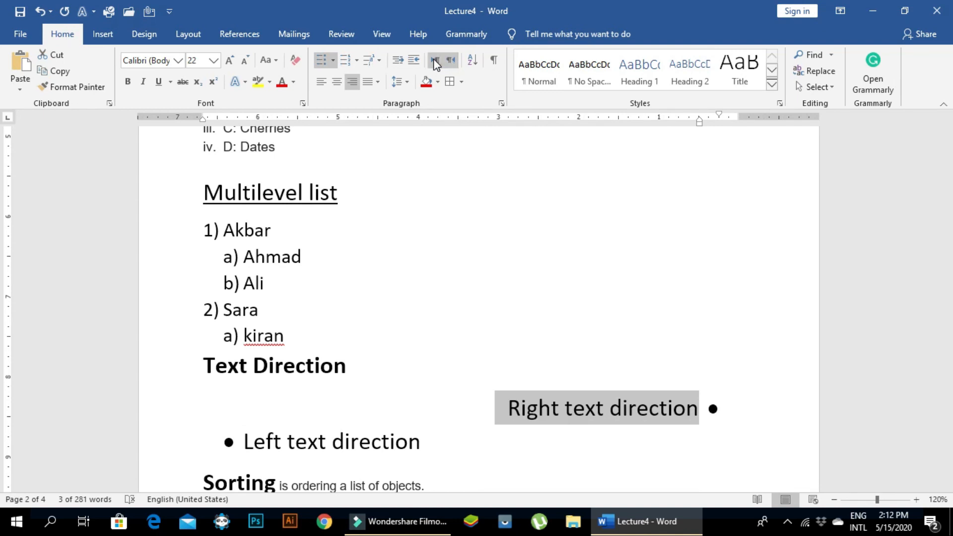
pyautogui.click(434, 60)
pyautogui.click(446, 60)
pyautogui.click(435, 61)
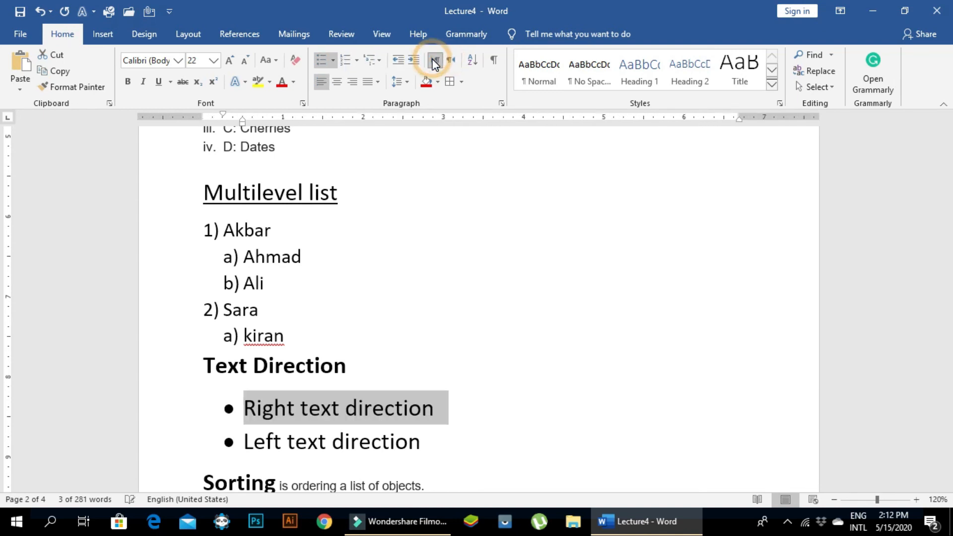
pyautogui.click(457, 257)
# Review the "Sorting" definition and the ascending and descending order explanations on the following page.
pyautogui.scroll(-4, 457, 257)
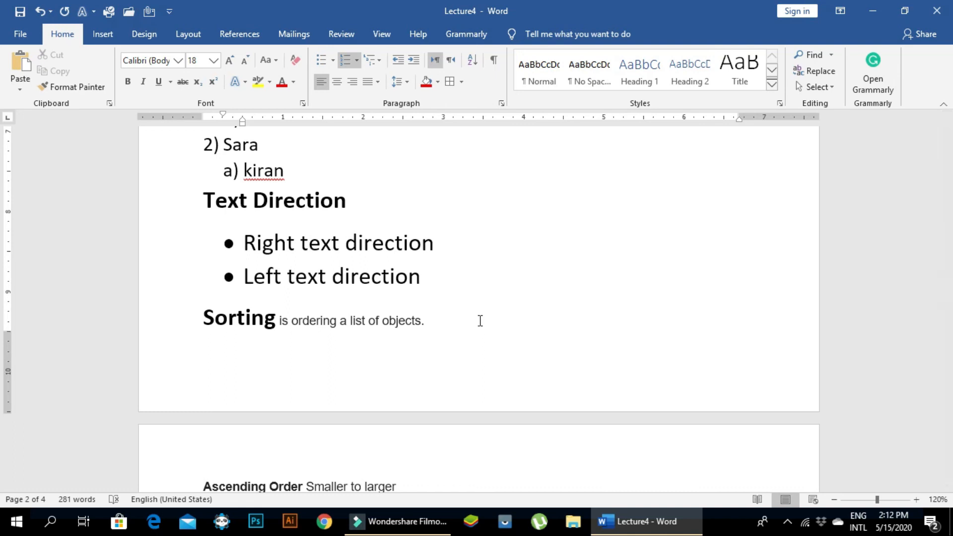
pyautogui.moveTo(480, 320); pyautogui.dragTo(222, 318)
pyautogui.click(459, 313)
pyautogui.scroll(-1, 458, 313)
pyautogui.scroll(-3, 460, 314)
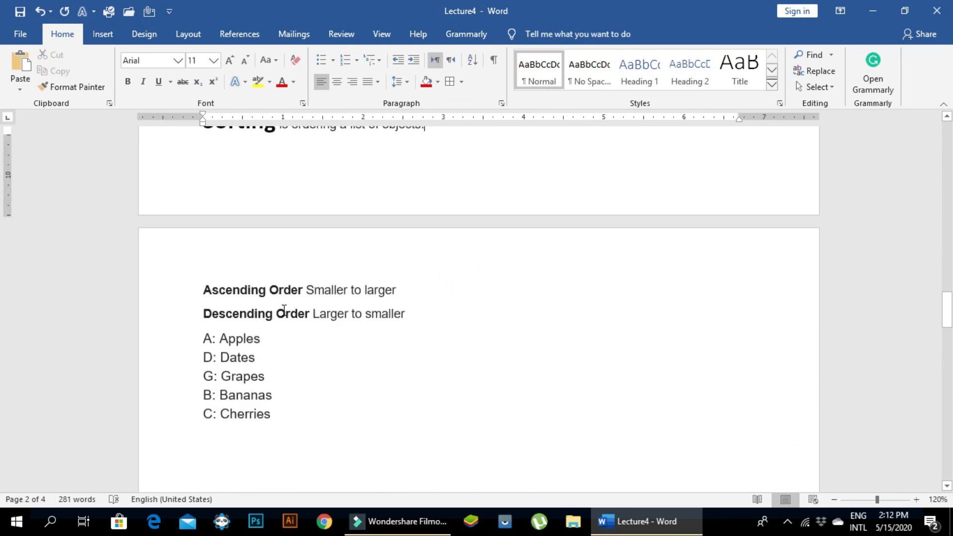
pyautogui.click(267, 289)
pyautogui.click(342, 285)
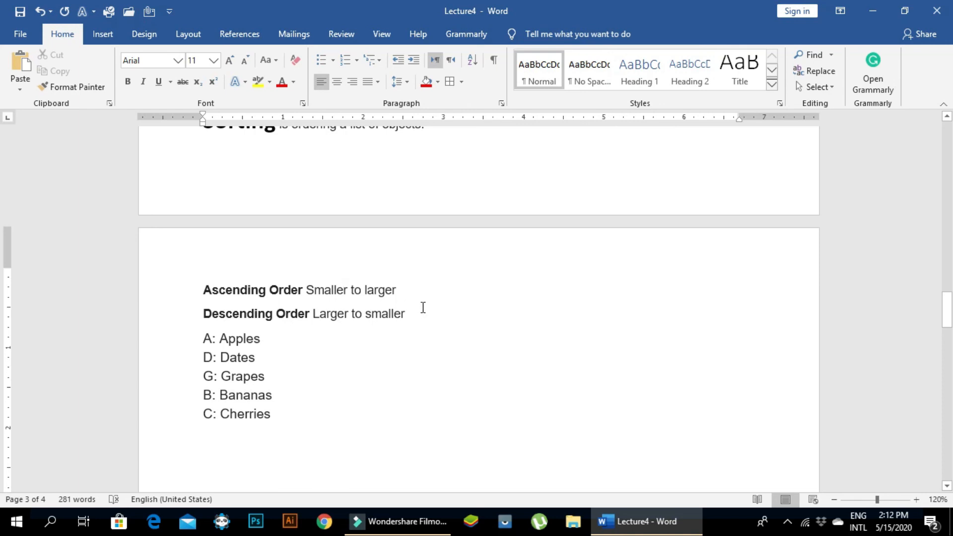
# Sort the five-item fruit list below "Descending Order" by paragraphs, as text, in ascending order.
pyautogui.scroll(-1, 387, 402)
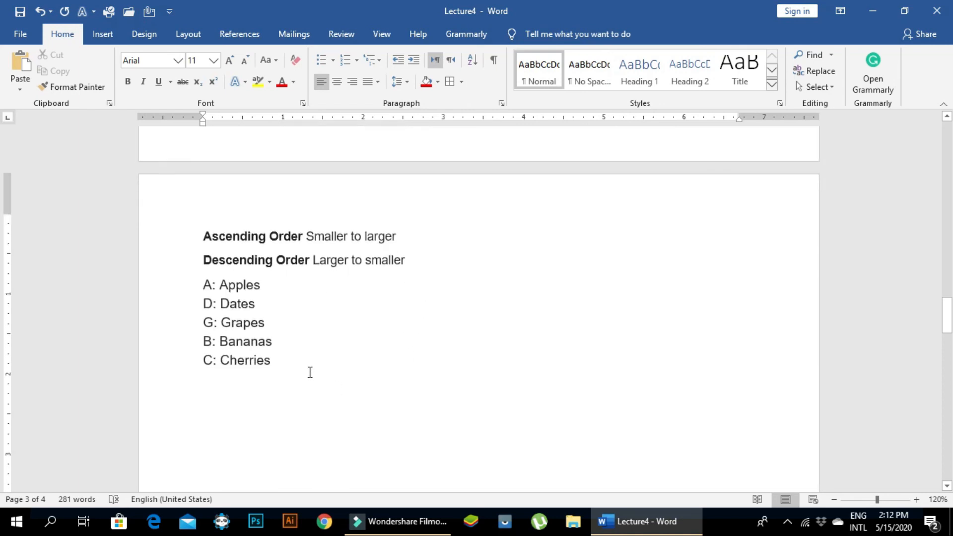
pyautogui.moveTo(279, 361); pyautogui.dragTo(203, 291)
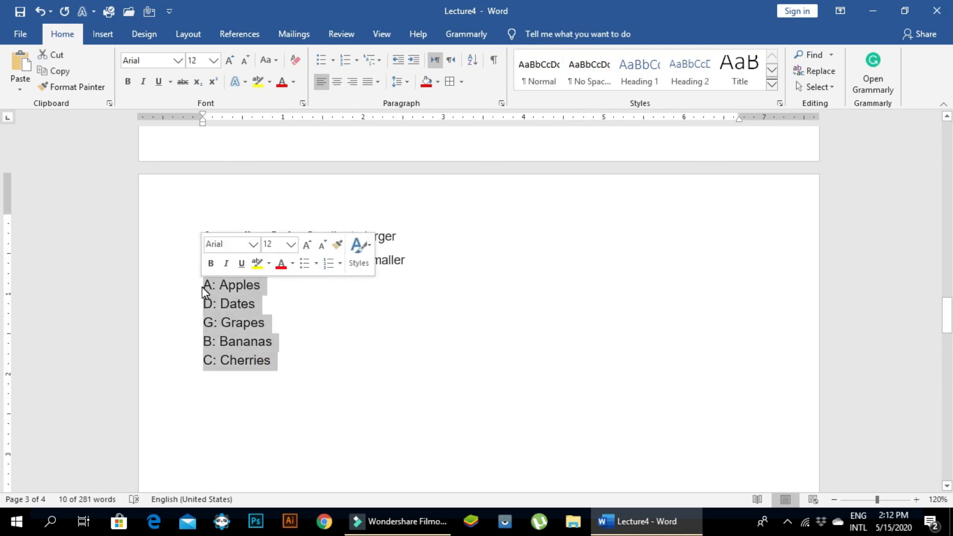
pyautogui.click(473, 61)
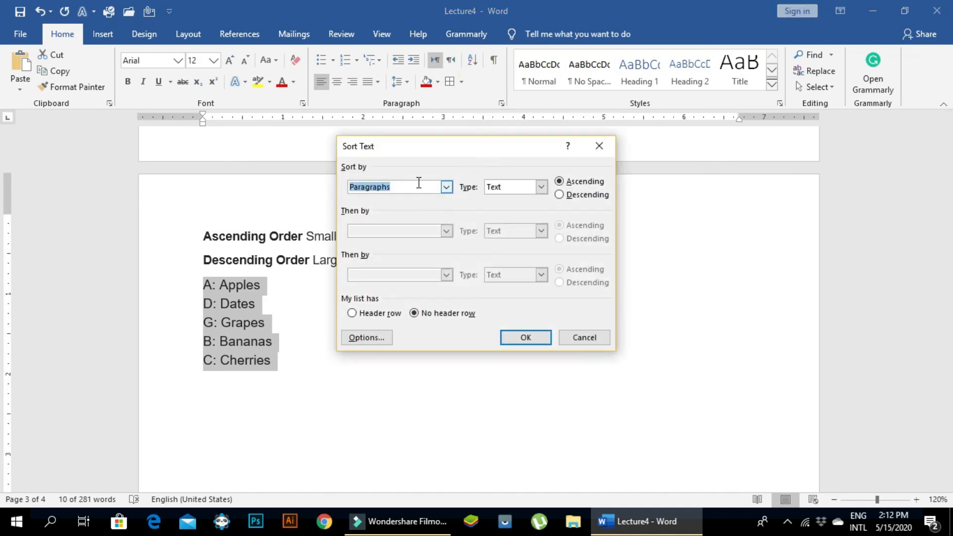
pyautogui.click(446, 187)
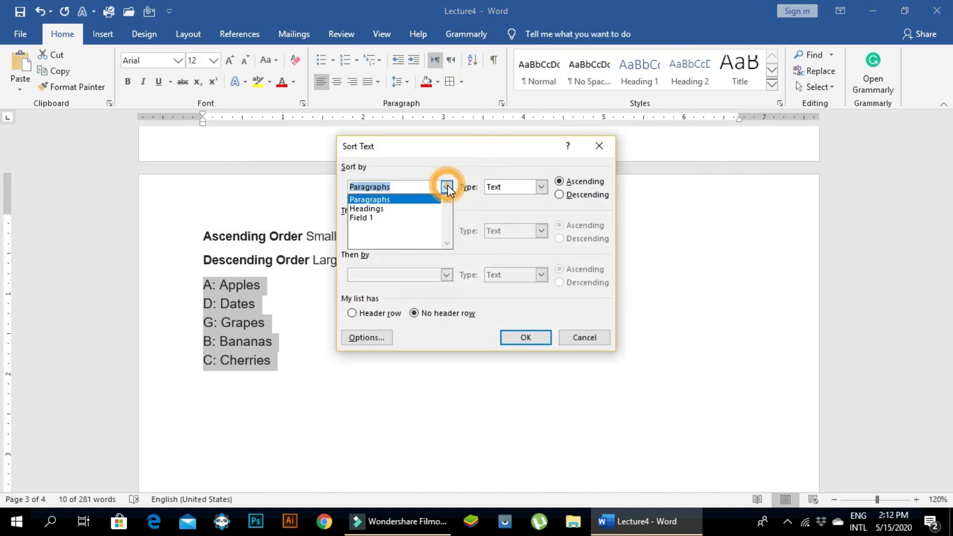
pyautogui.click(418, 200)
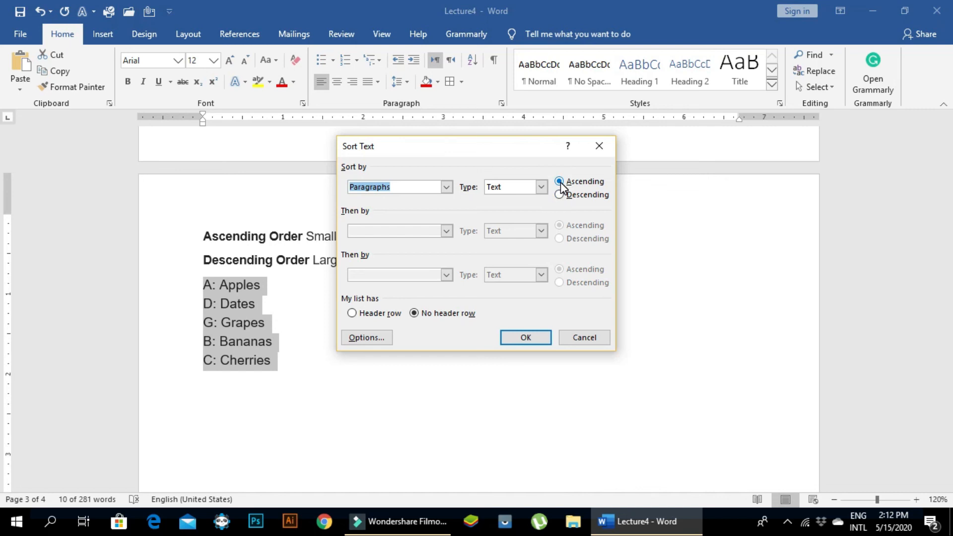
pyautogui.click(519, 339)
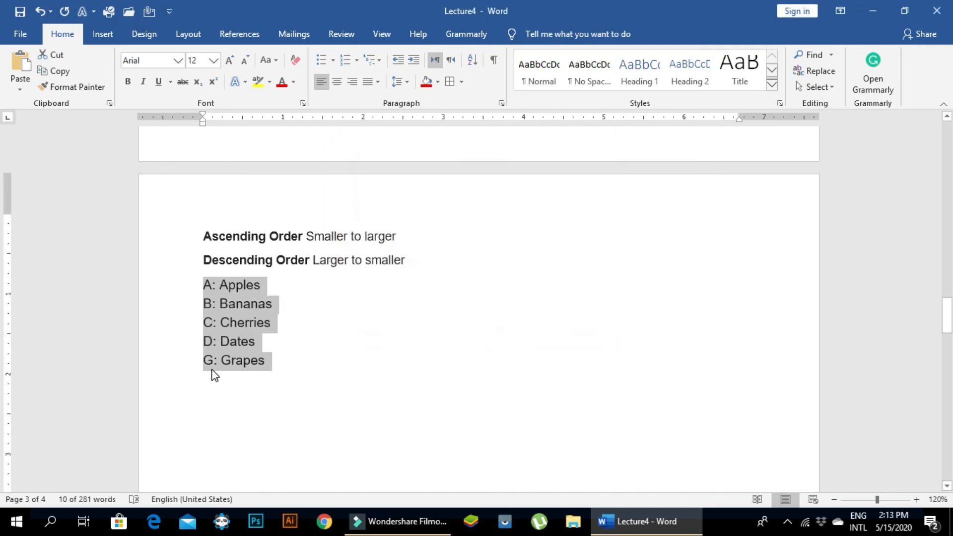
# Sort the selected fruit list in descending order and deselect it.
pyautogui.click(471, 62)
pyautogui.click(558, 197)
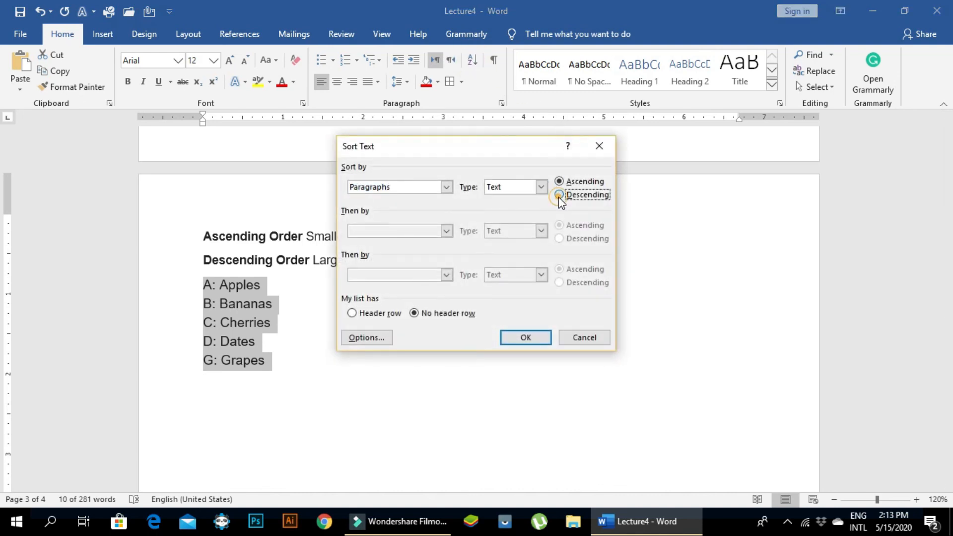
pyautogui.click(518, 342)
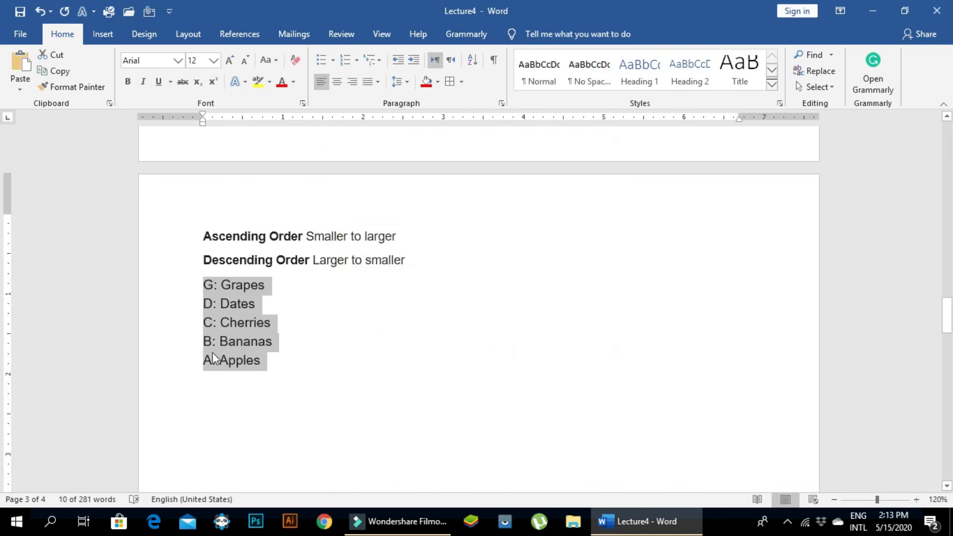
pyautogui.click(309, 362)
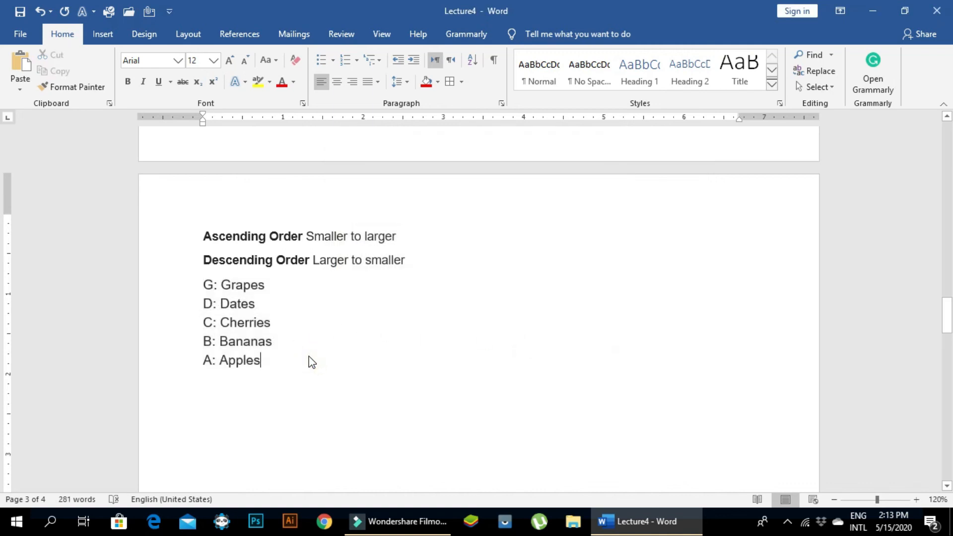